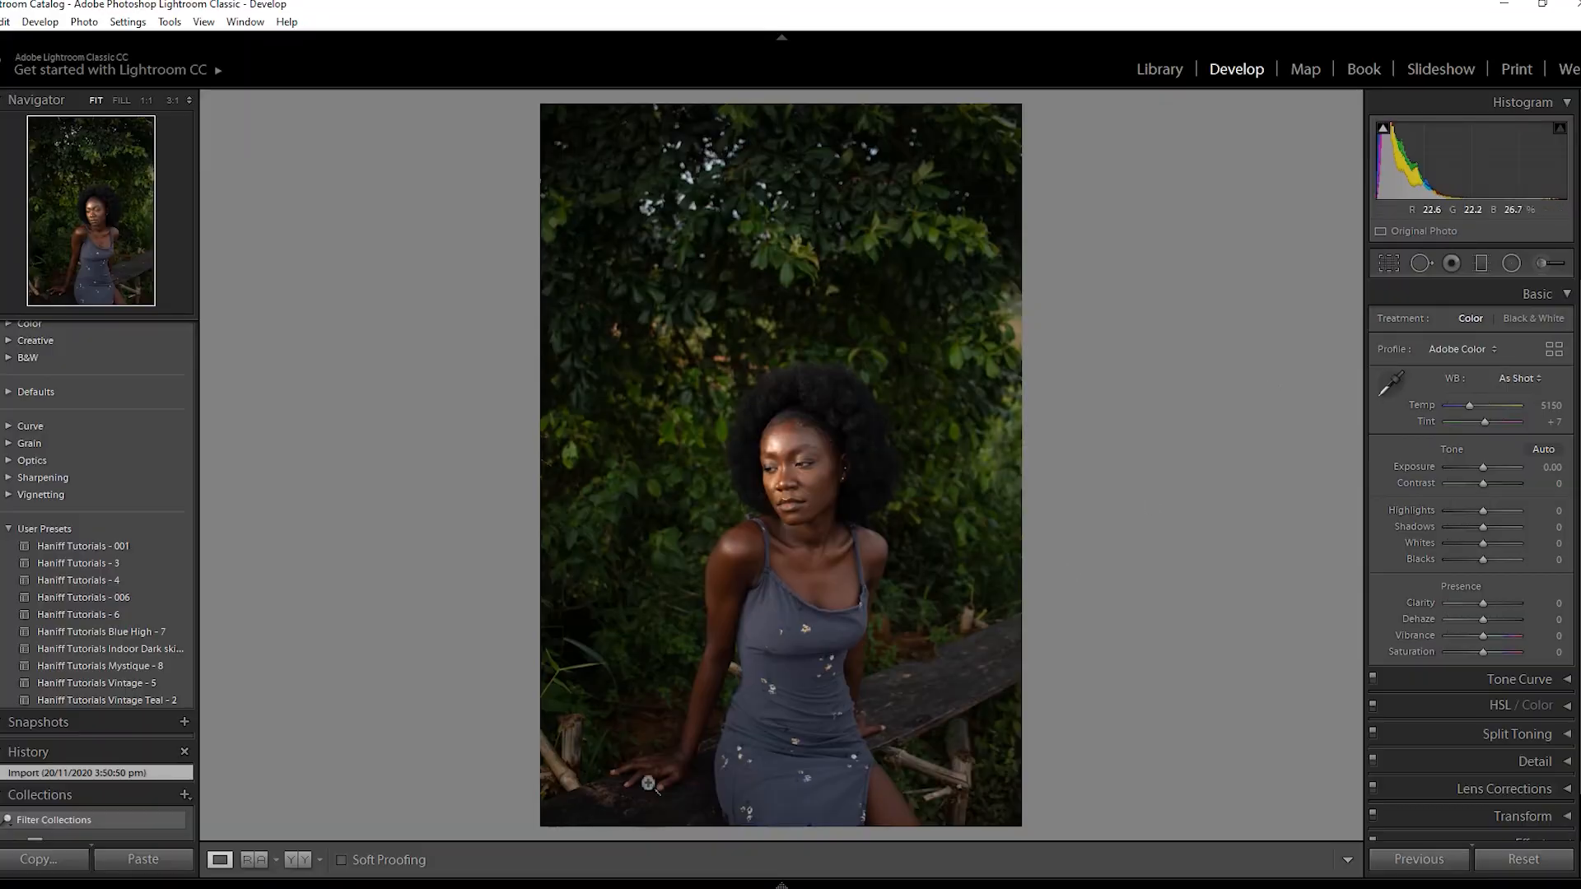
Apply the Haniff Tutorials Blue High - 7 preset to the portrait and compare before and after side by side
left_click(130, 582)
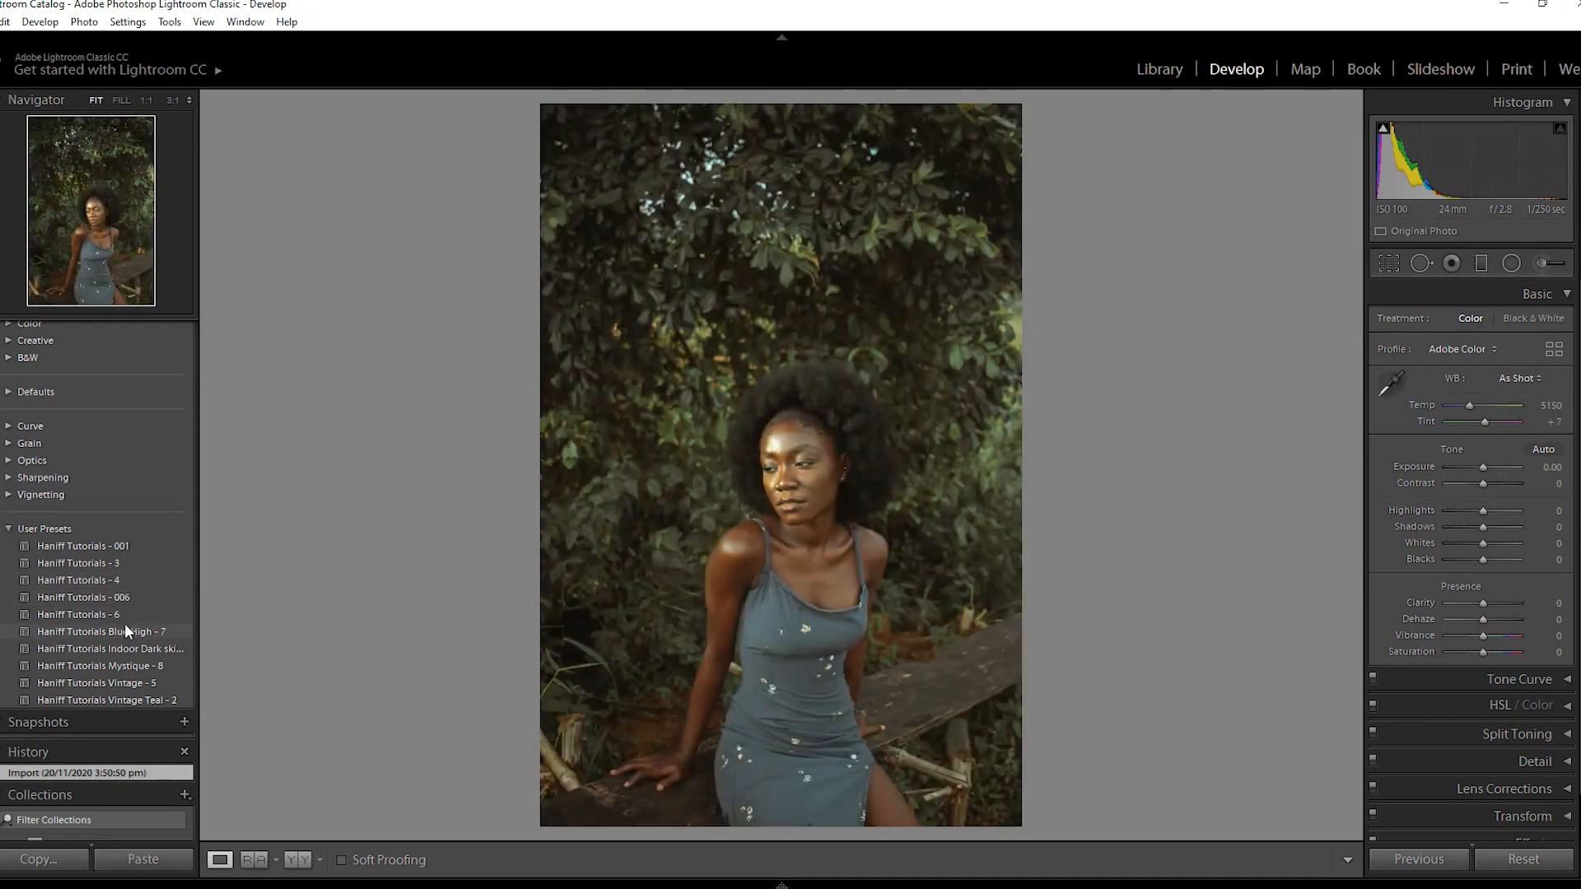
left_click(125, 626)
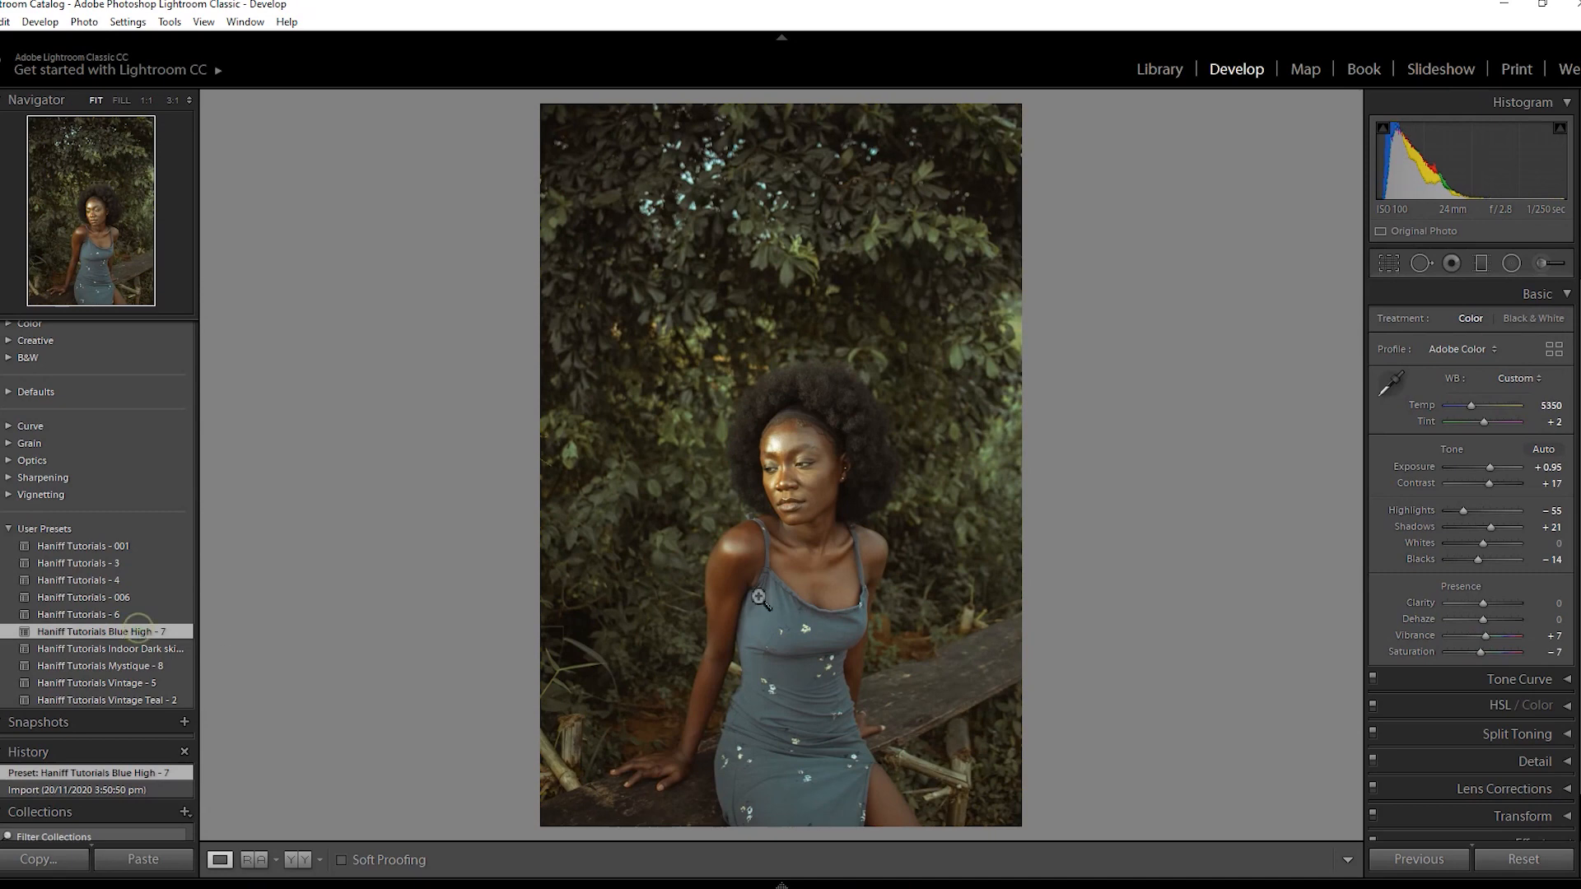
left_click(298, 859)
Fine-tune the preset look by setting Exposure to +0.83 and Shadows to −10
left_click_drag(1490, 527, 1487, 530)
left_click_drag(1499, 464, 1490, 468)
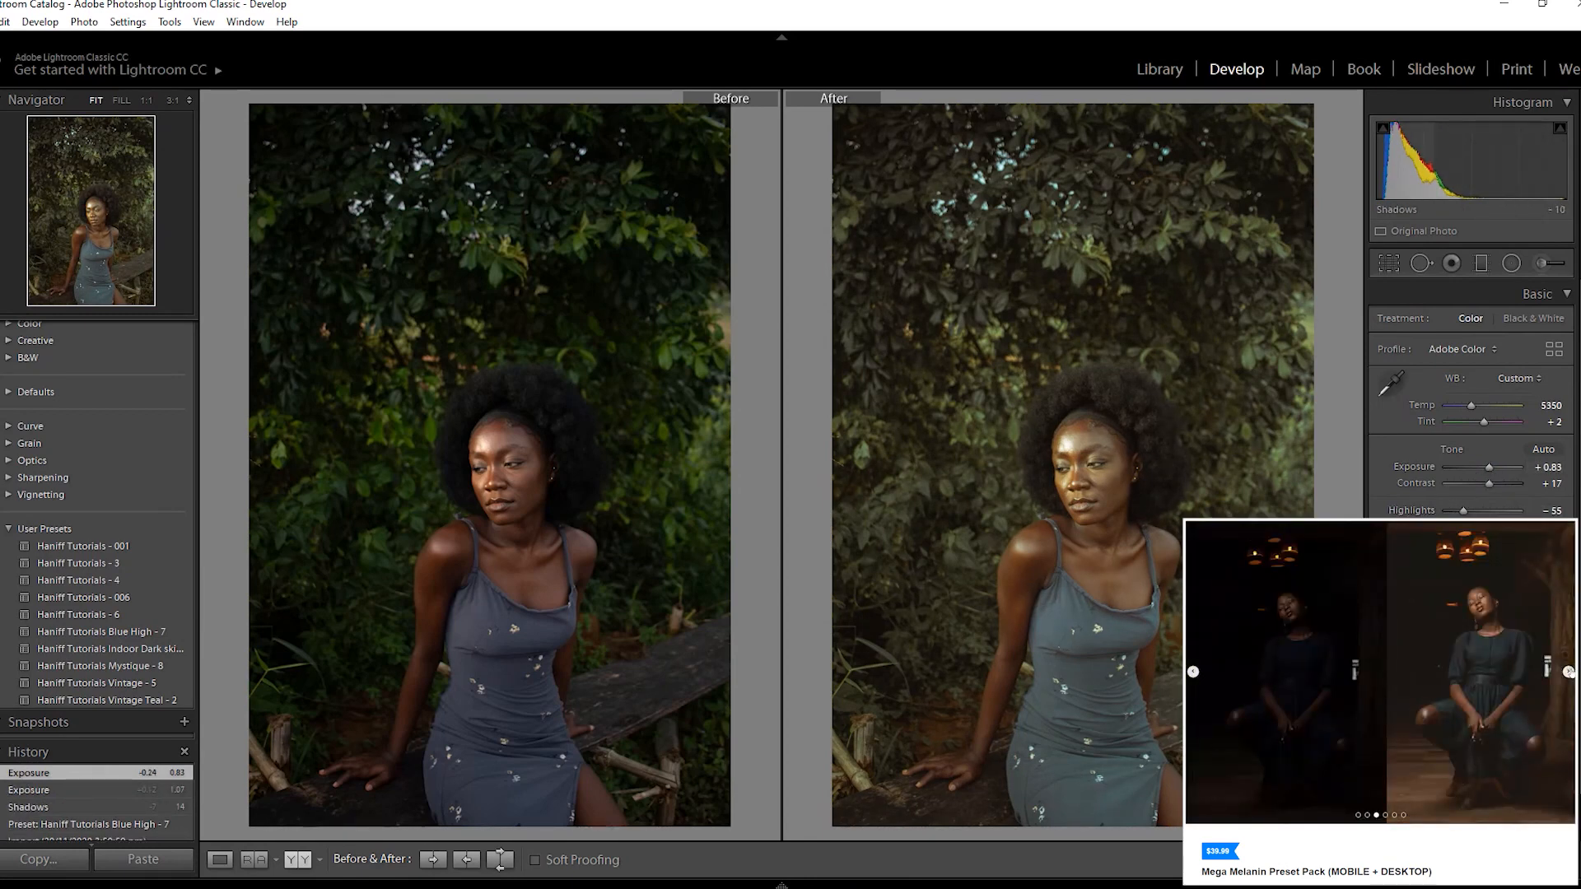
left_click_drag(1479, 527, 1479, 527)
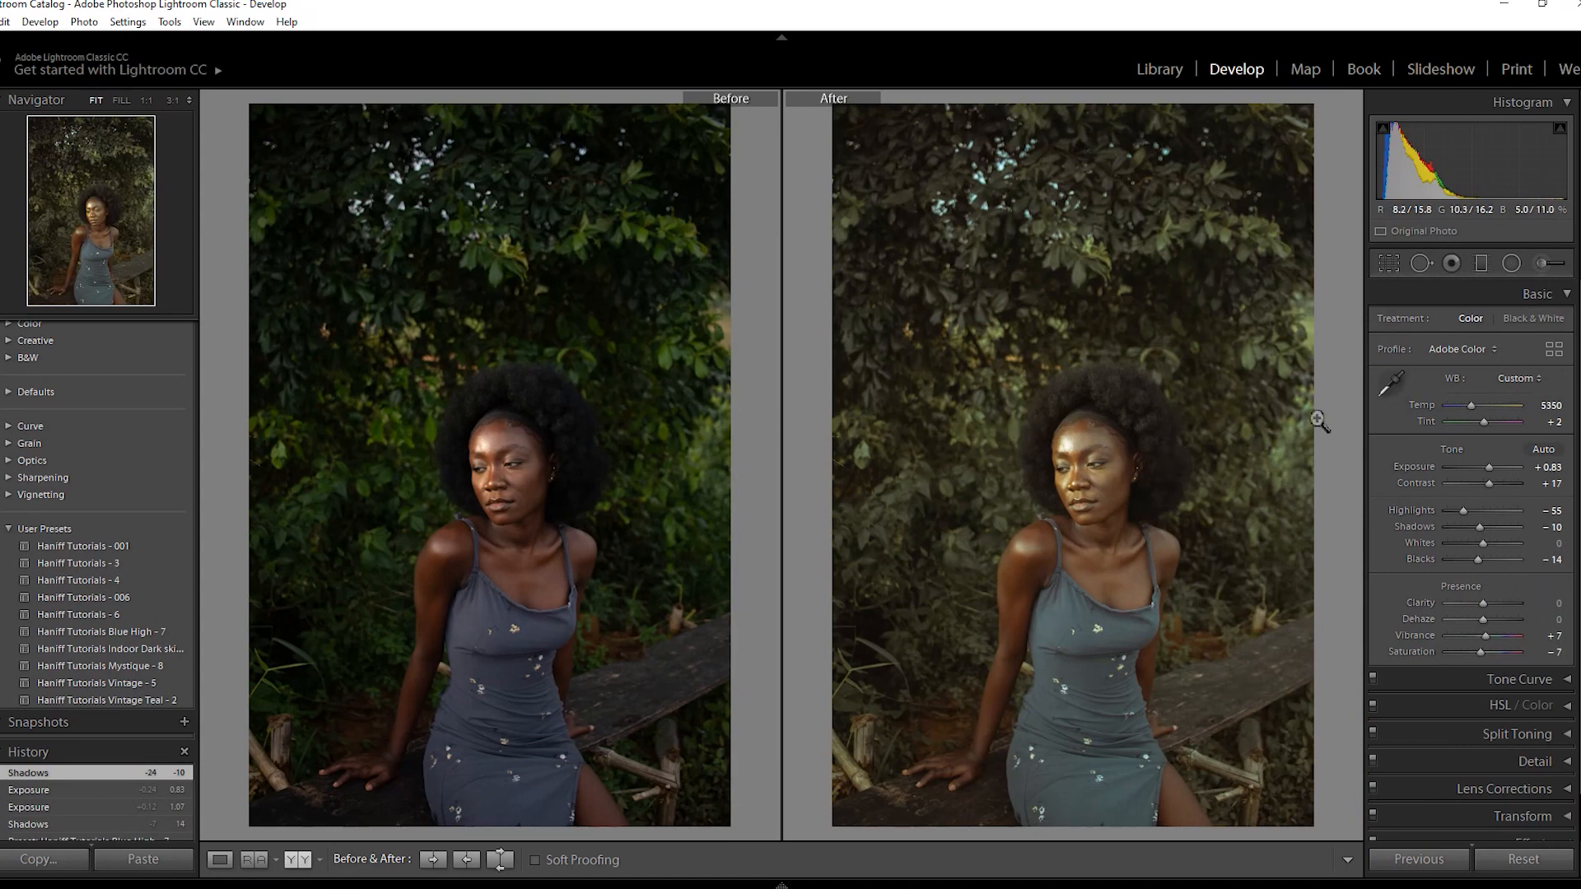
Reset all the photo's develop settings, and show the single photo with the presets area hidden
left_click(1521, 863)
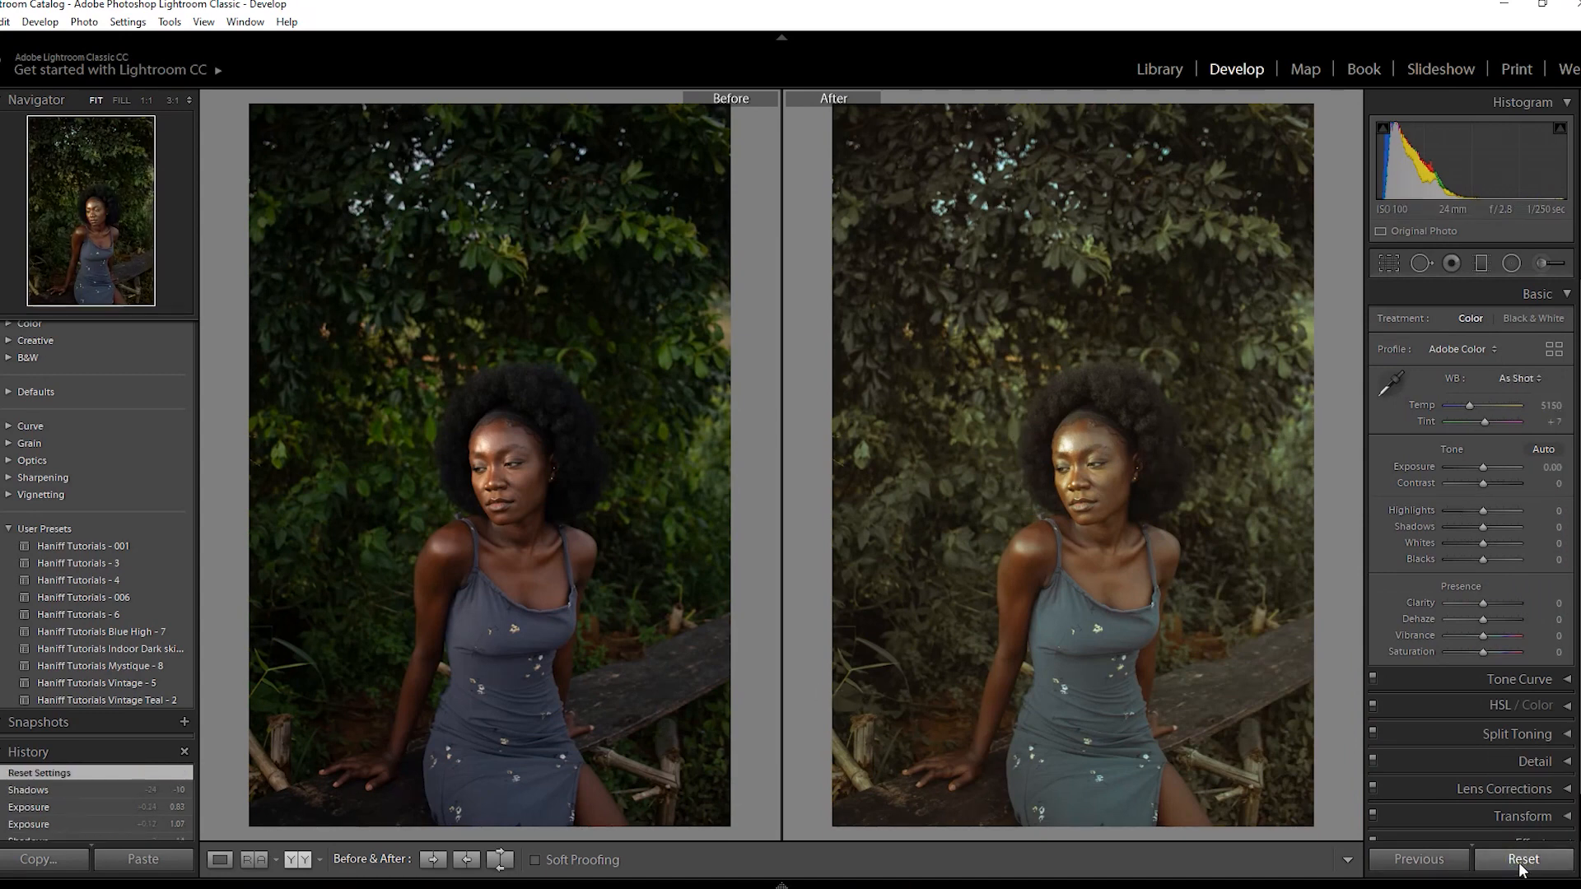
left_click(1, 481)
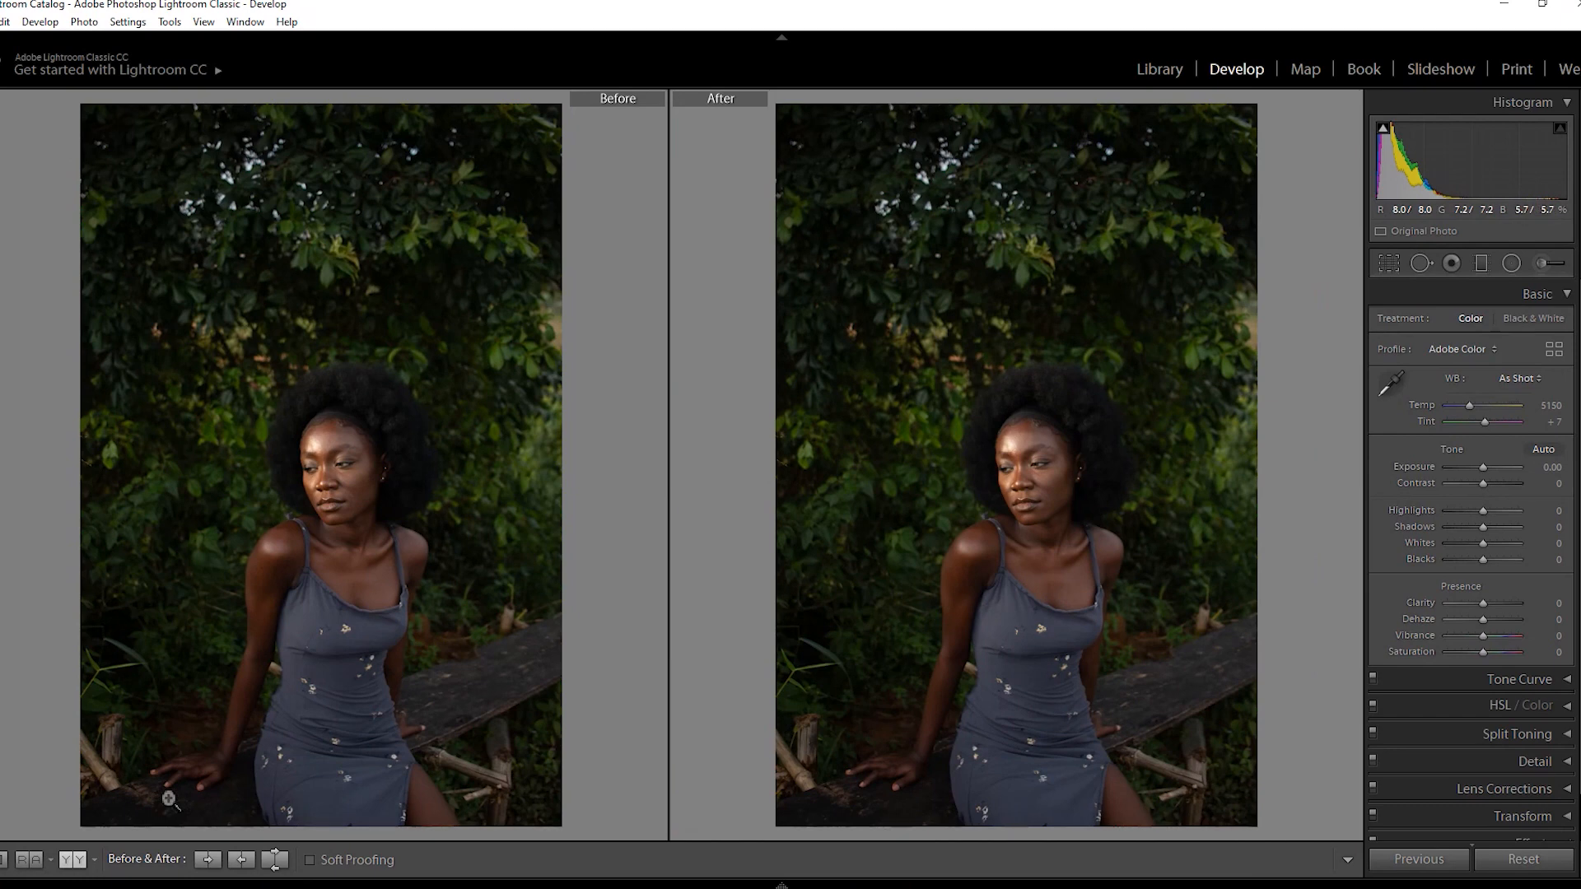
left_click(4, 859)
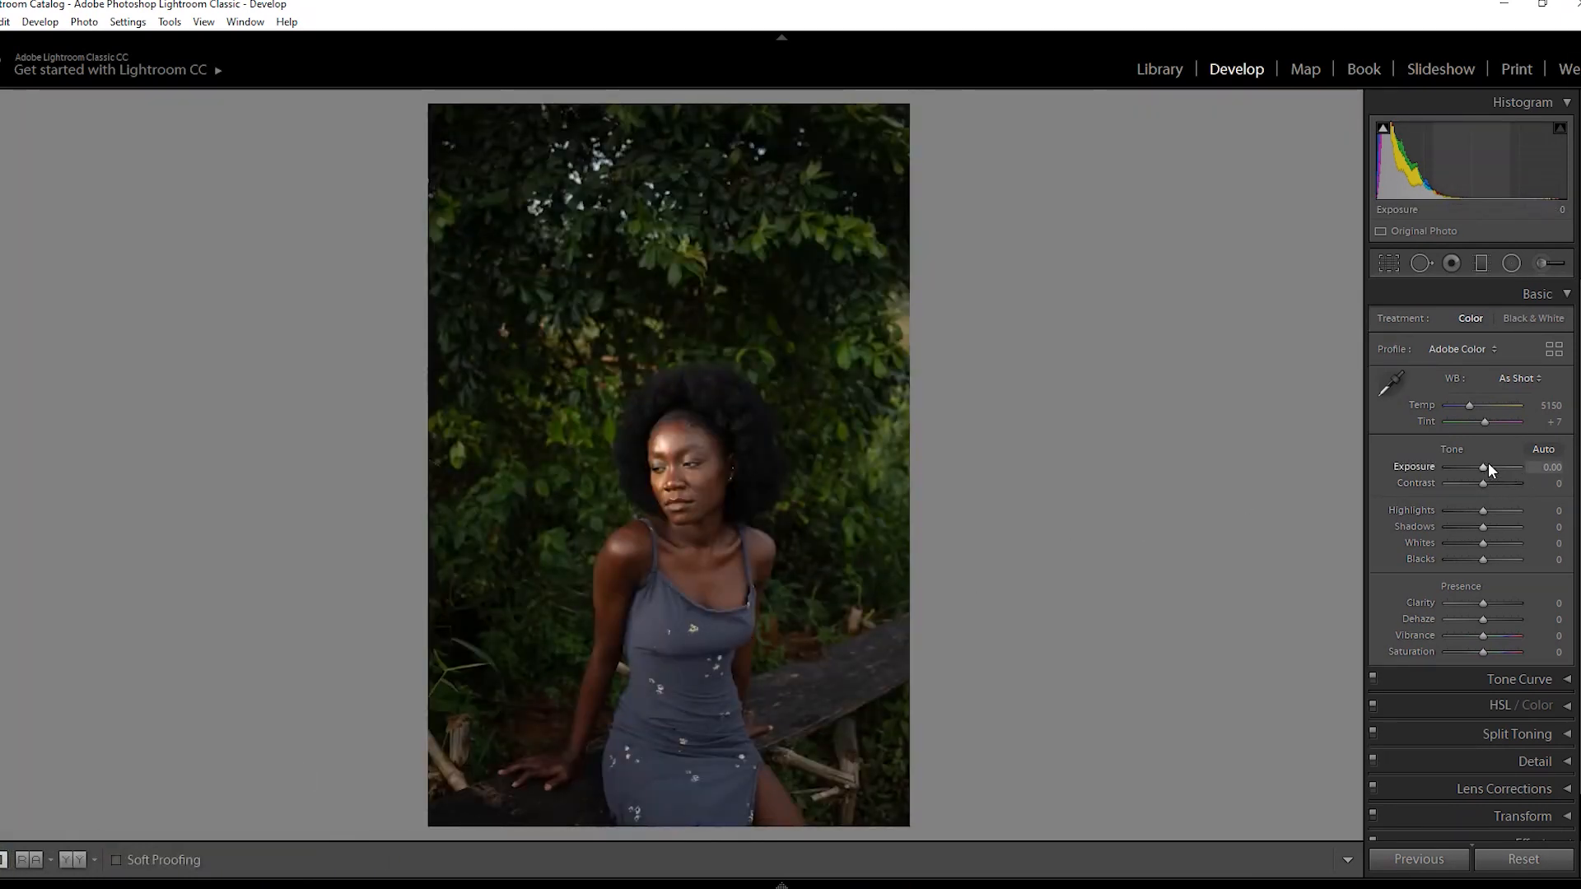
Set the photo's basic tone to Shadows +83, Highlights −43, Contrast −36 and Exposure +0.24
mouse_move(1495, 527)
left_mouse_down()
mouse_move(1533, 524)
mouse_move(1475, 512)
left_mouse_up()
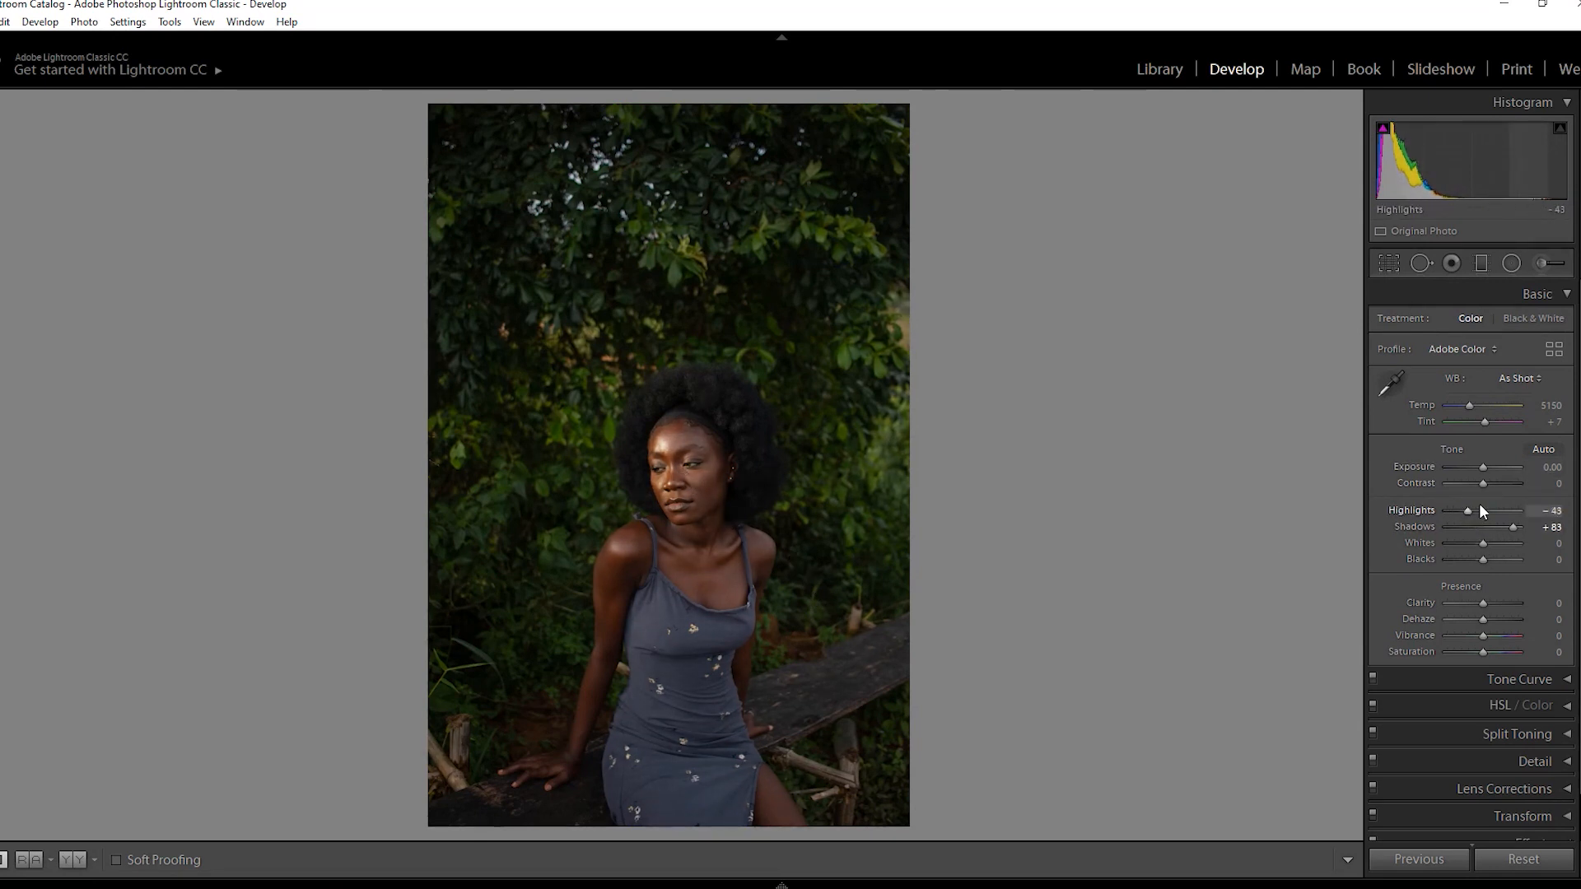
mouse_move(1485, 485)
left_mouse_down()
mouse_move(1500, 481)
mouse_move(1475, 493)
left_mouse_up()
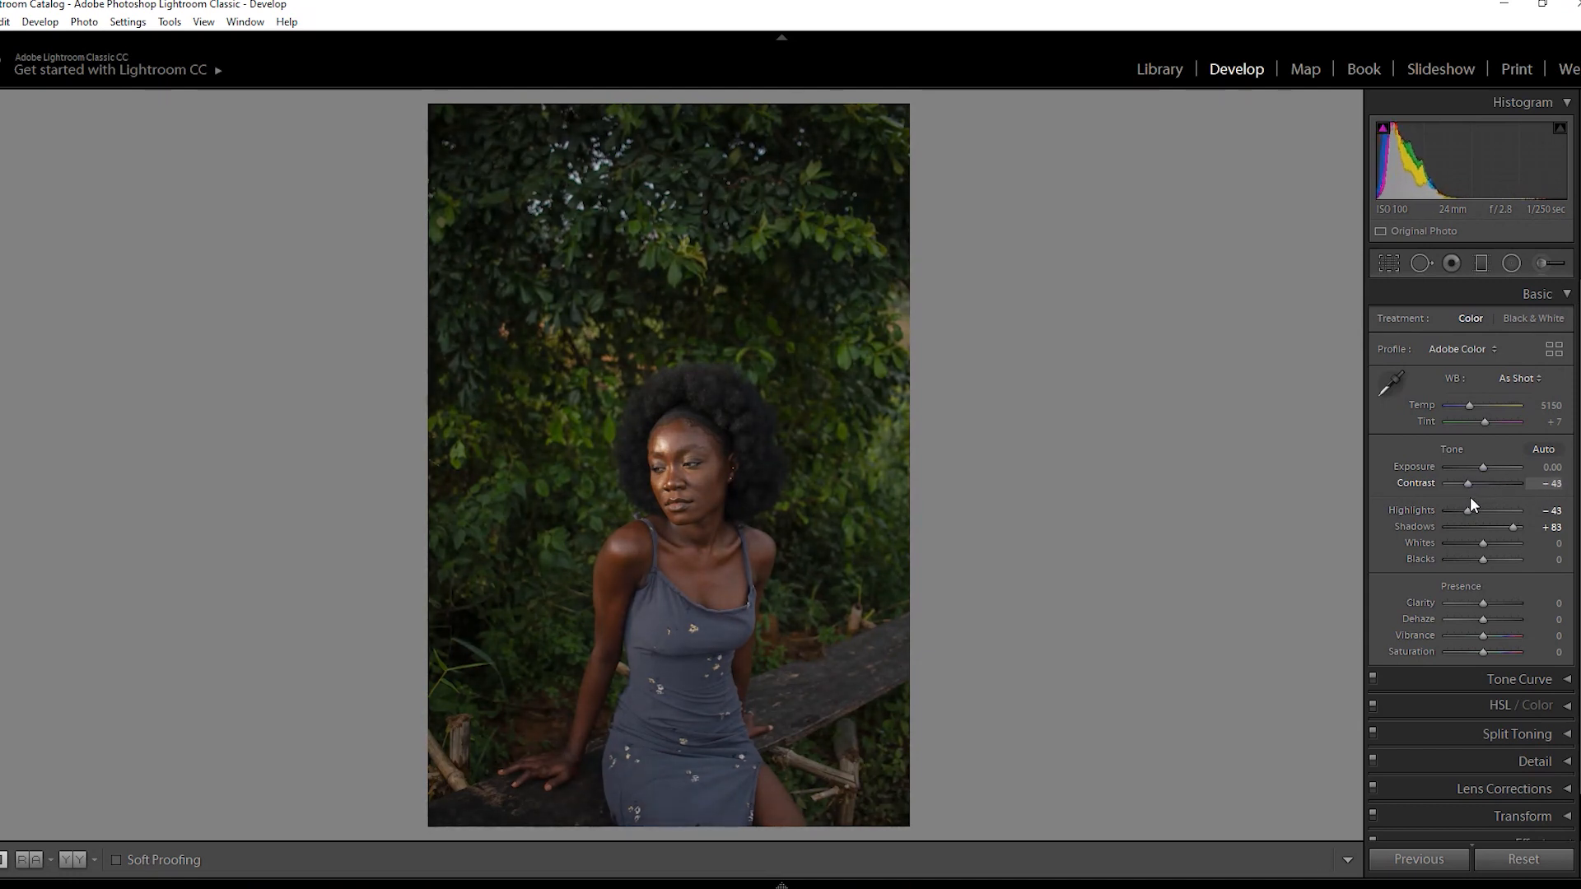
left_click_drag(1471, 498, 1468, 498)
left_click_drag(1475, 483, 1470, 484)
left_click_drag(1484, 467, 1485, 468)
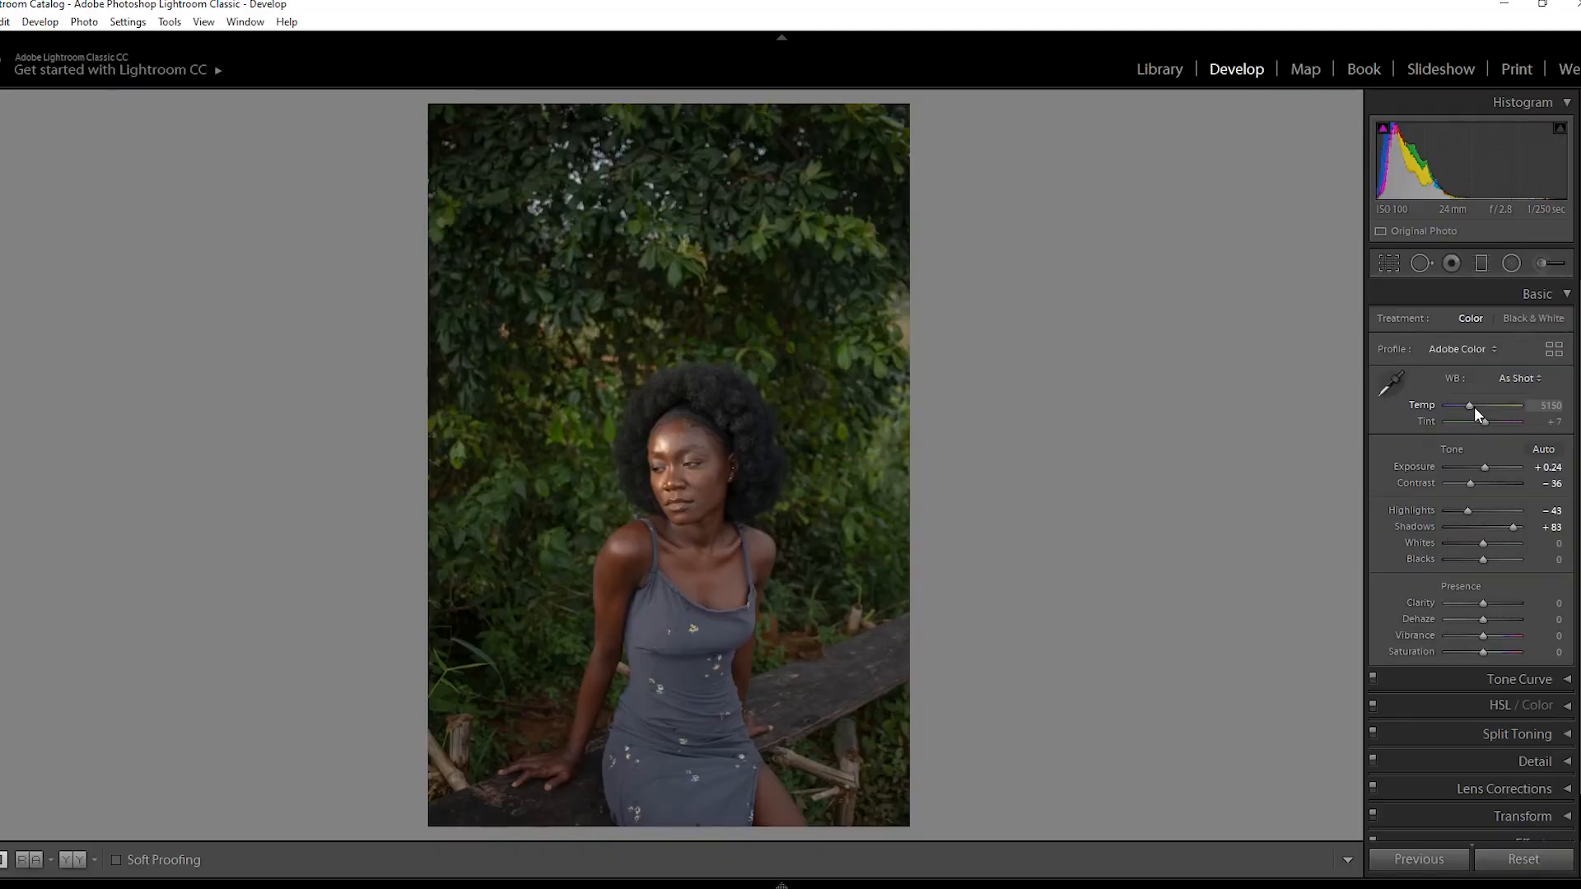
Warm the white balance by setting Temp to 5571 and inspect the woman's skin
left_click_drag(1475, 412, 1479, 411)
left_click_drag(1471, 403, 1472, 402)
left_click(720, 544)
left_click(702, 526)
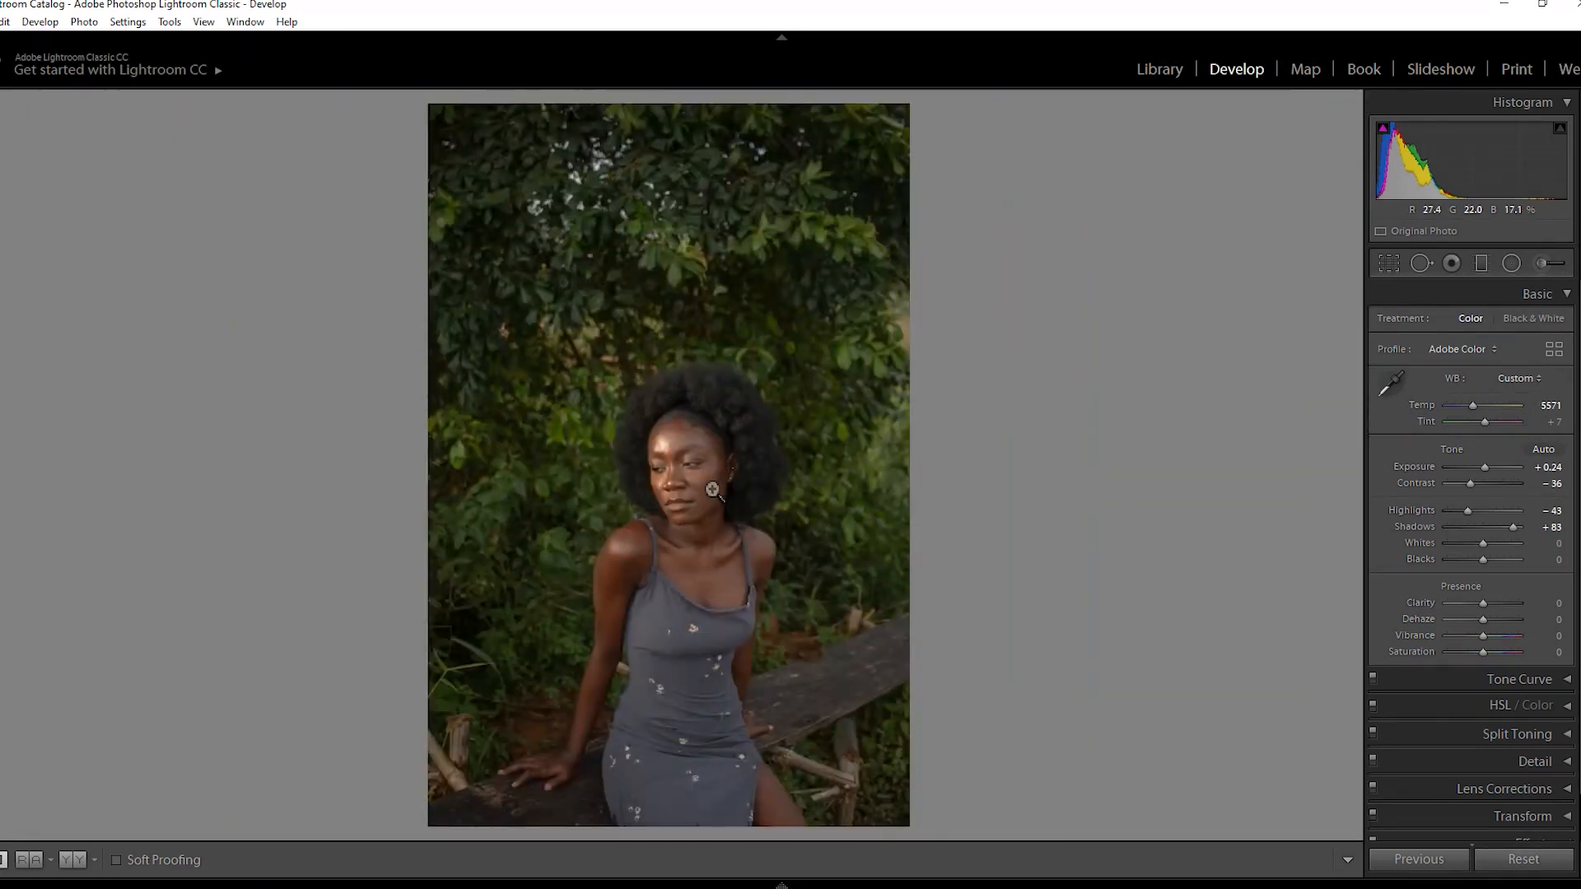
Set Blacks to +2 and compare the edit with the original side by side, returning to the single view
left_click_drag(1487, 555, 1480, 560)
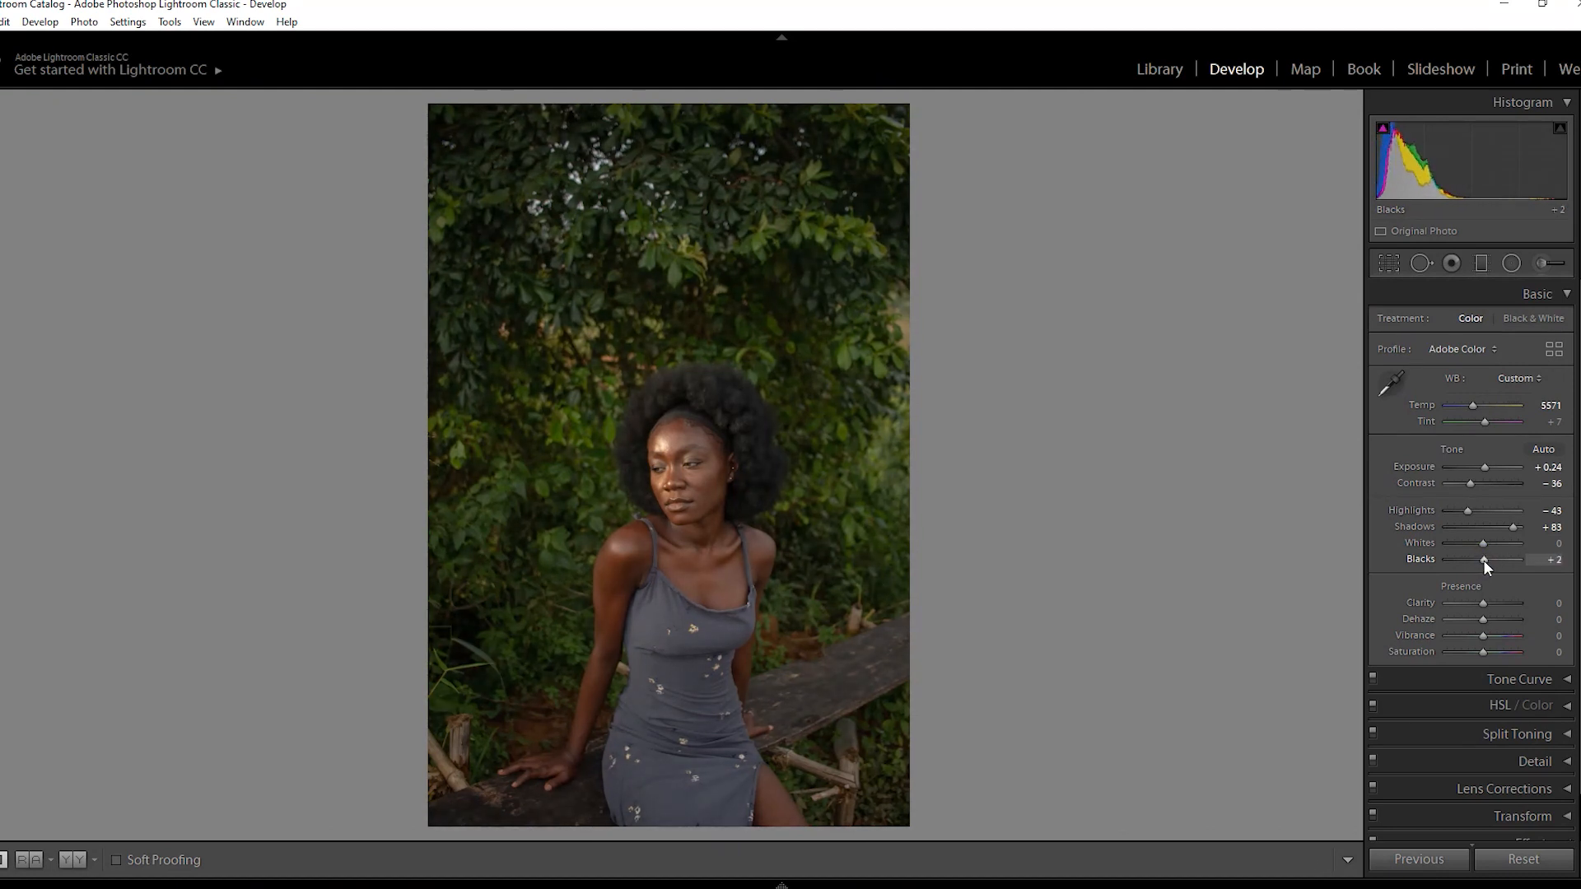
left_click(72, 861)
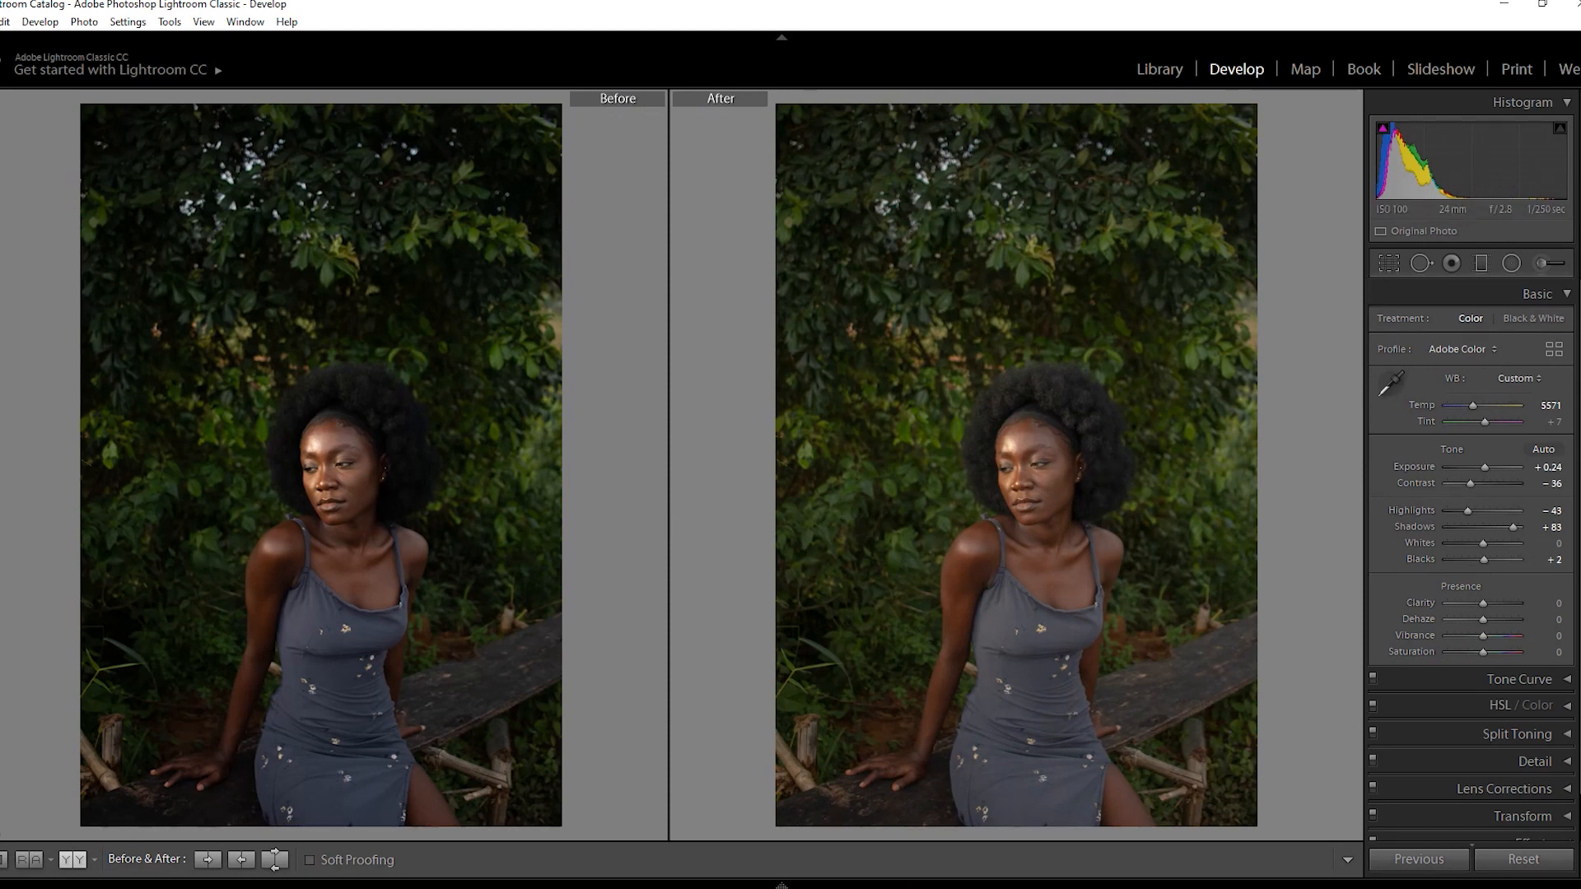
left_click(2, 861)
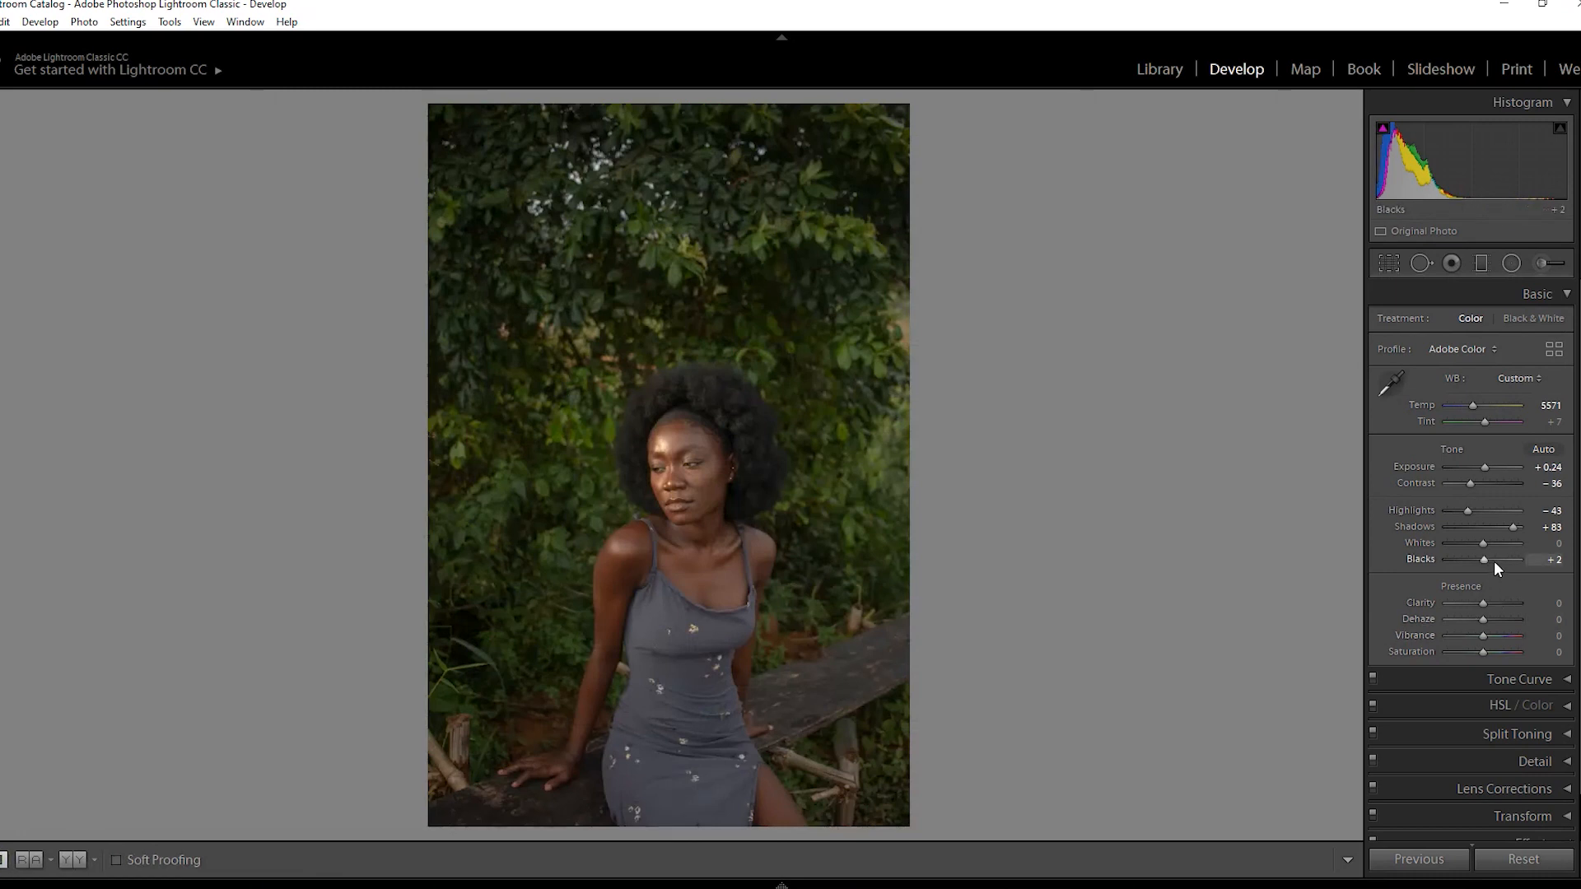
Set the presence values to Clarity +5, Saturation −7 and Vibrance +10
left_click(1555, 602)
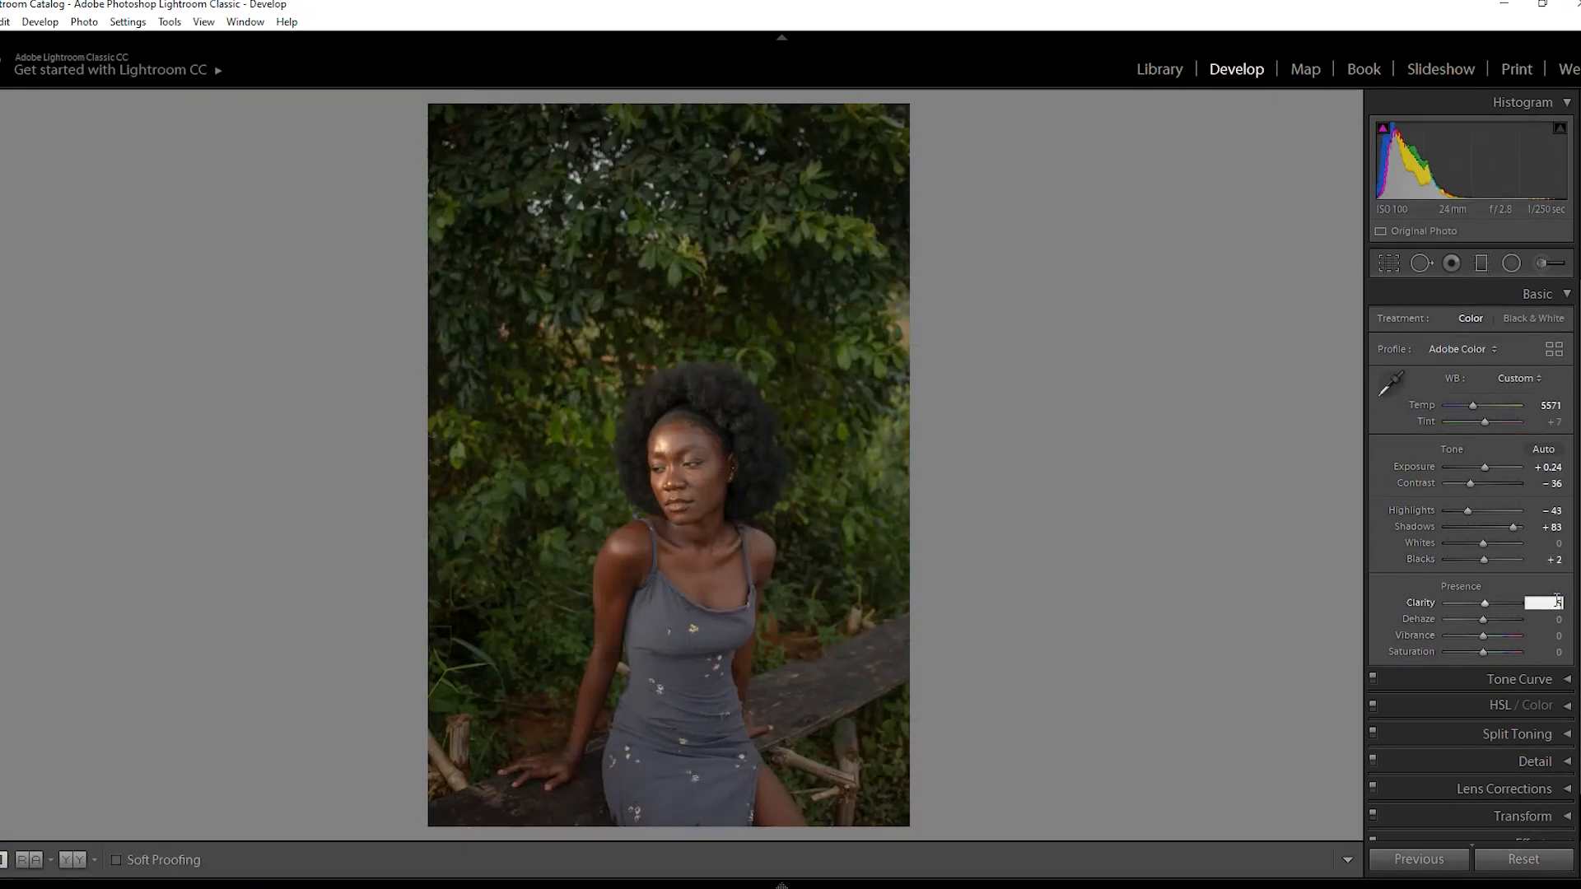
type("5")
key("Return")
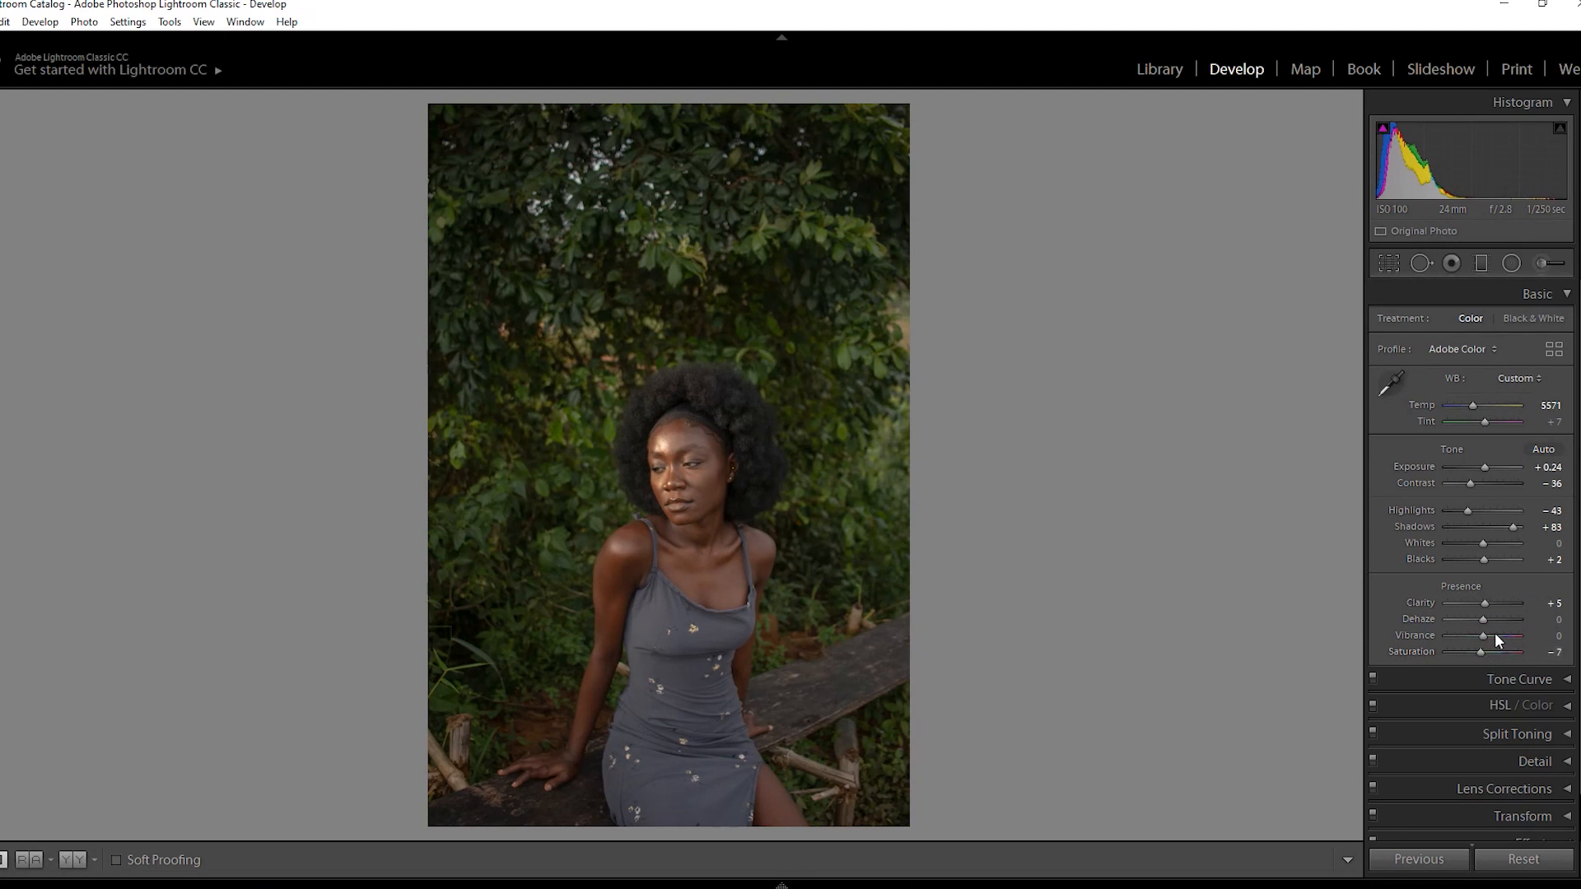
left_click_drag(1482, 640, 1486, 641)
Switch the Tone Curve to point editing and add shadow, midtone and highlight points on the RGB curve
left_click(1562, 680)
scroll(1507, 584, "down", 2)
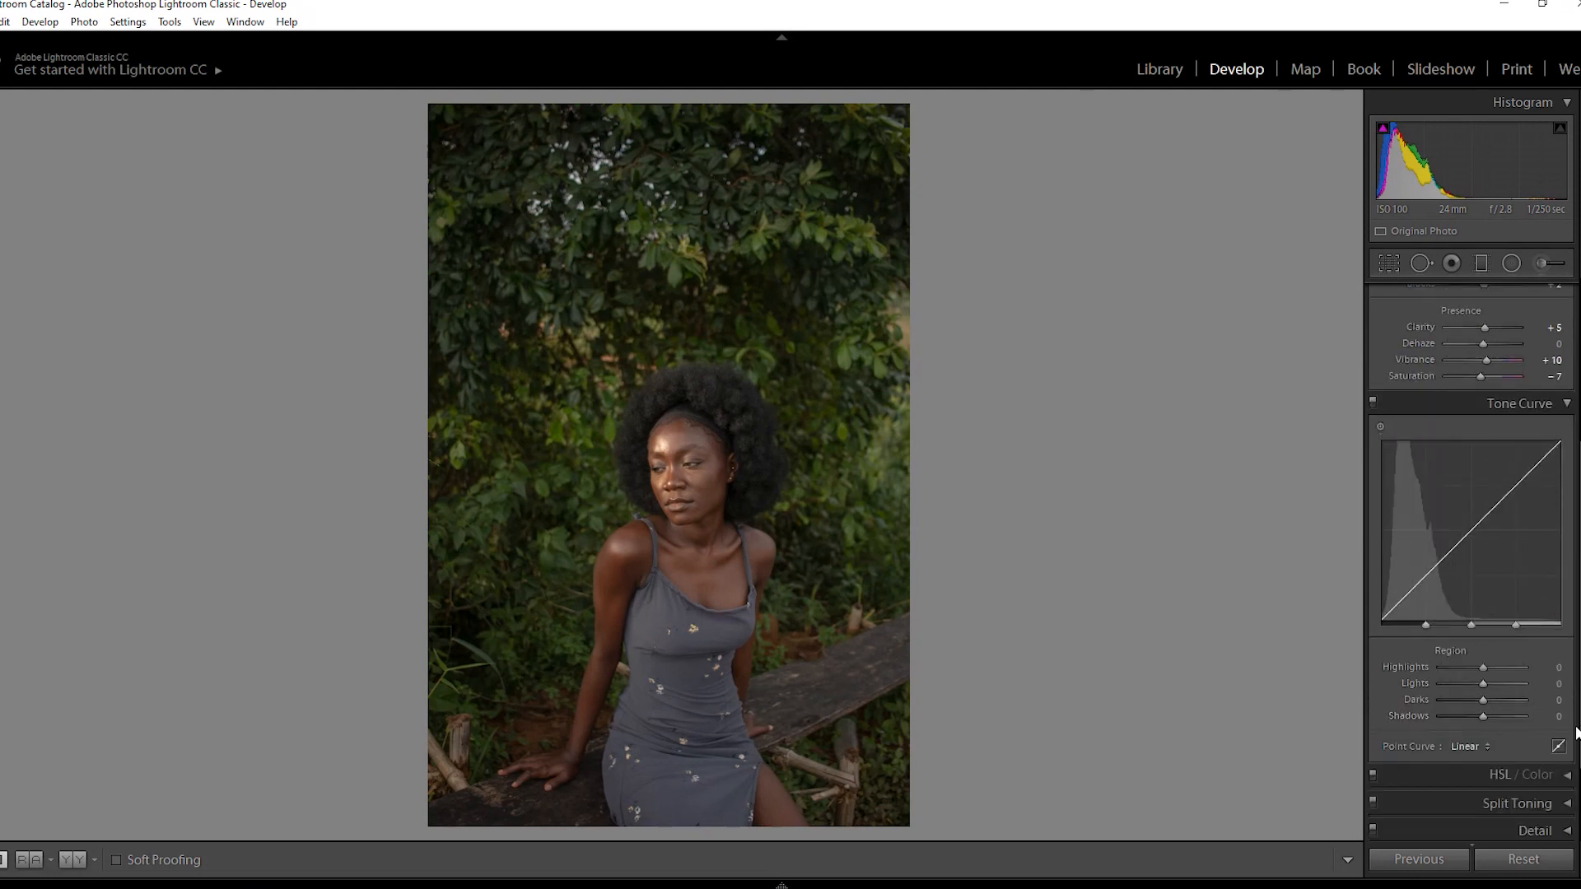
left_click(1558, 747)
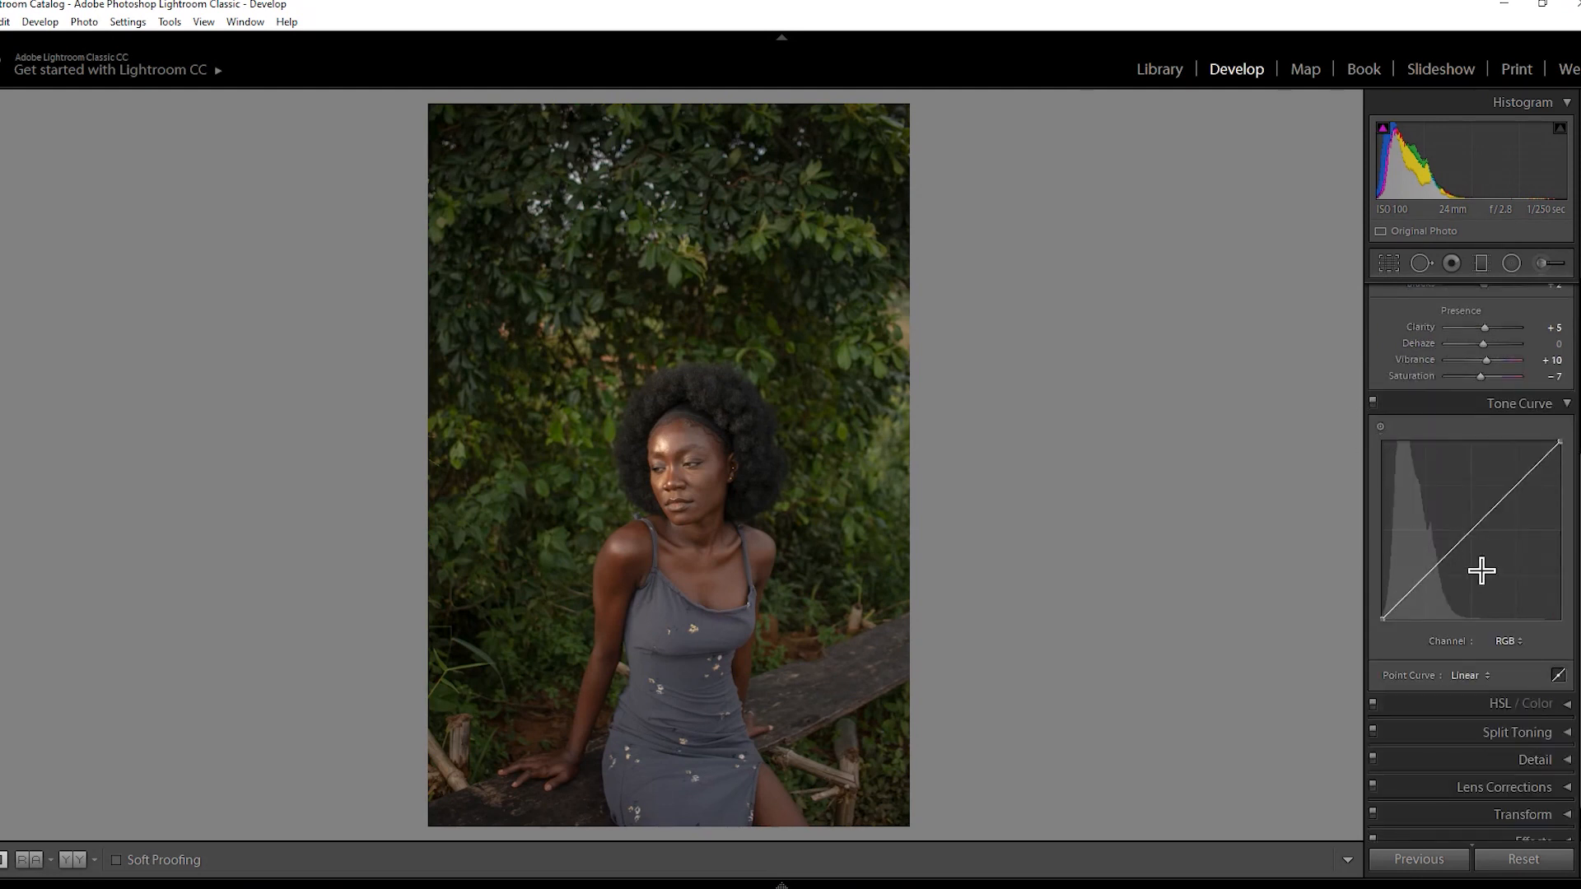
left_click(1425, 577)
left_click(1475, 530)
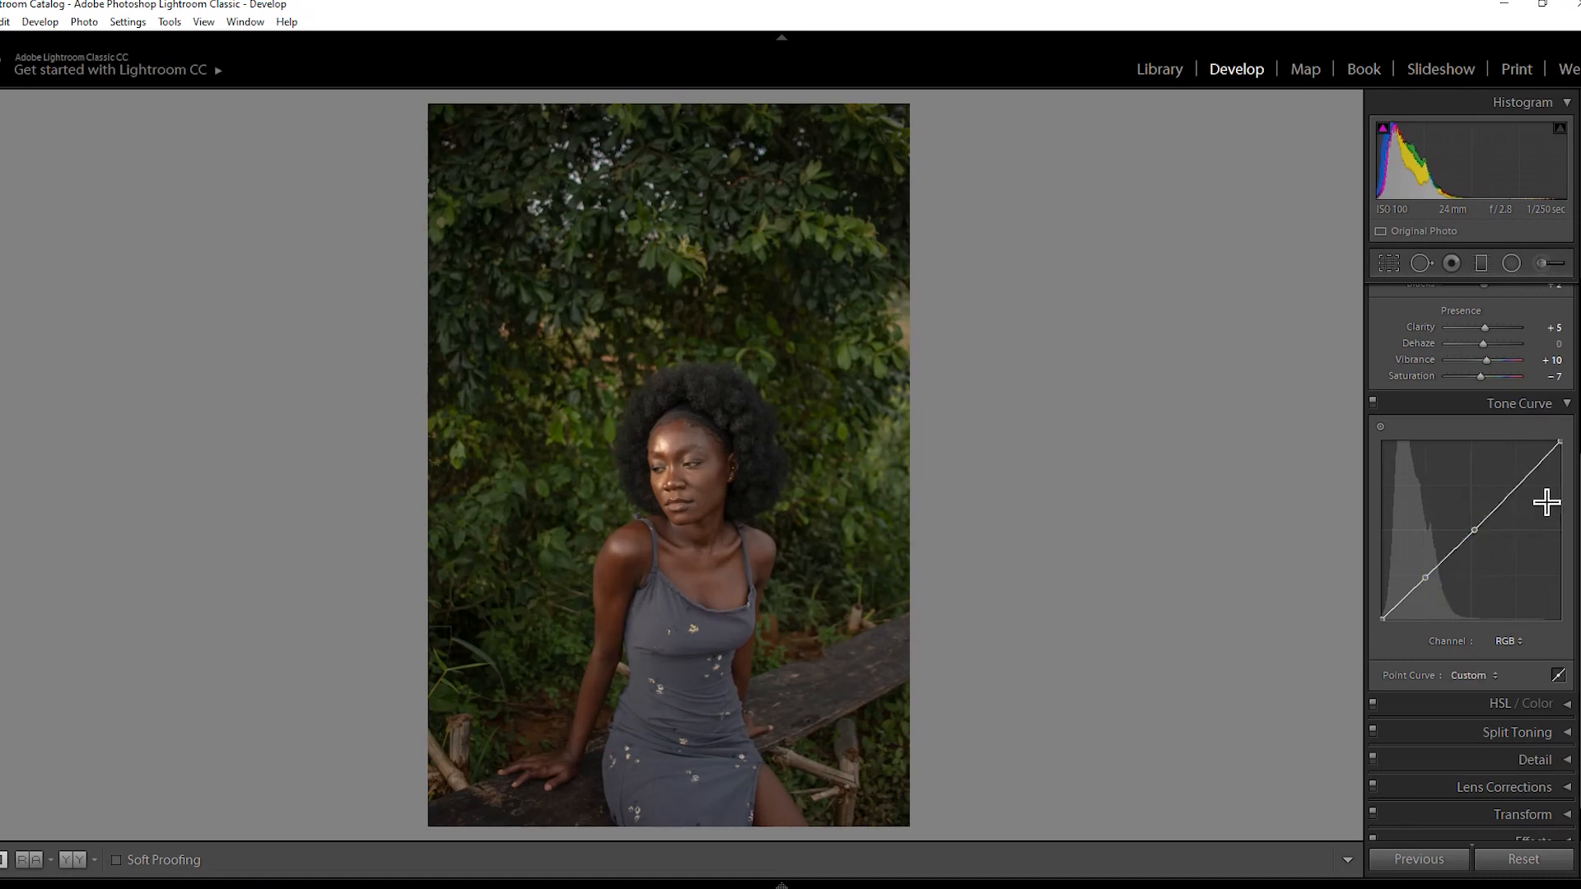
left_click(1513, 489)
Shape the RGB curve by lifting the black point, slightly raising the midtones and lowering shadows and highlights, and compare with the original
left_click_drag(1380, 615, 1381, 610)
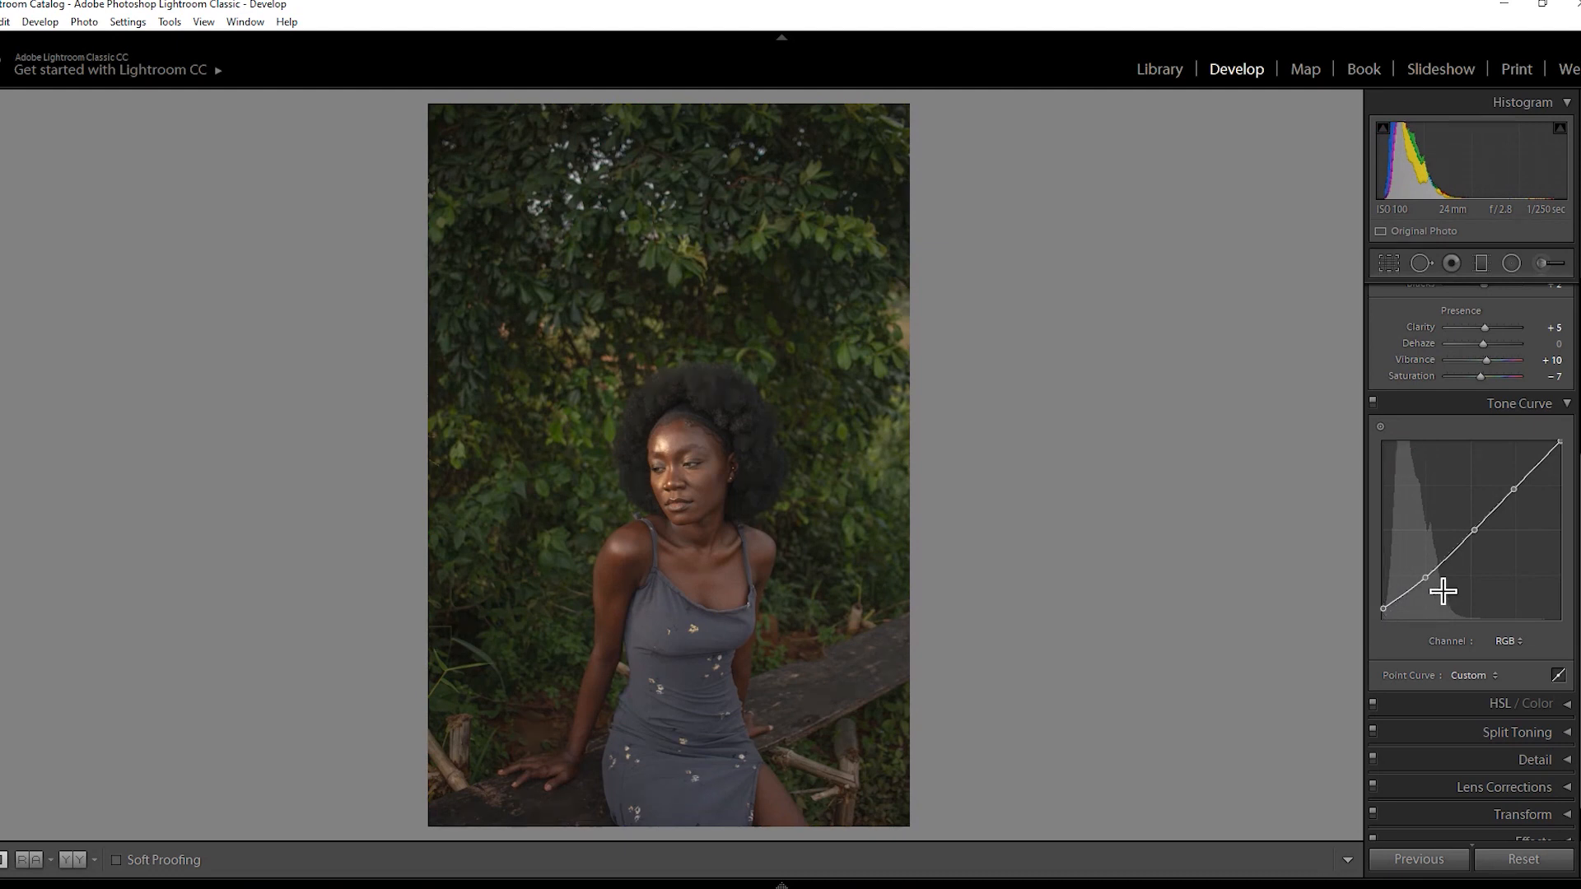
left_click_drag(1425, 578, 1425, 582)
left_click_drag(1475, 530, 1476, 525)
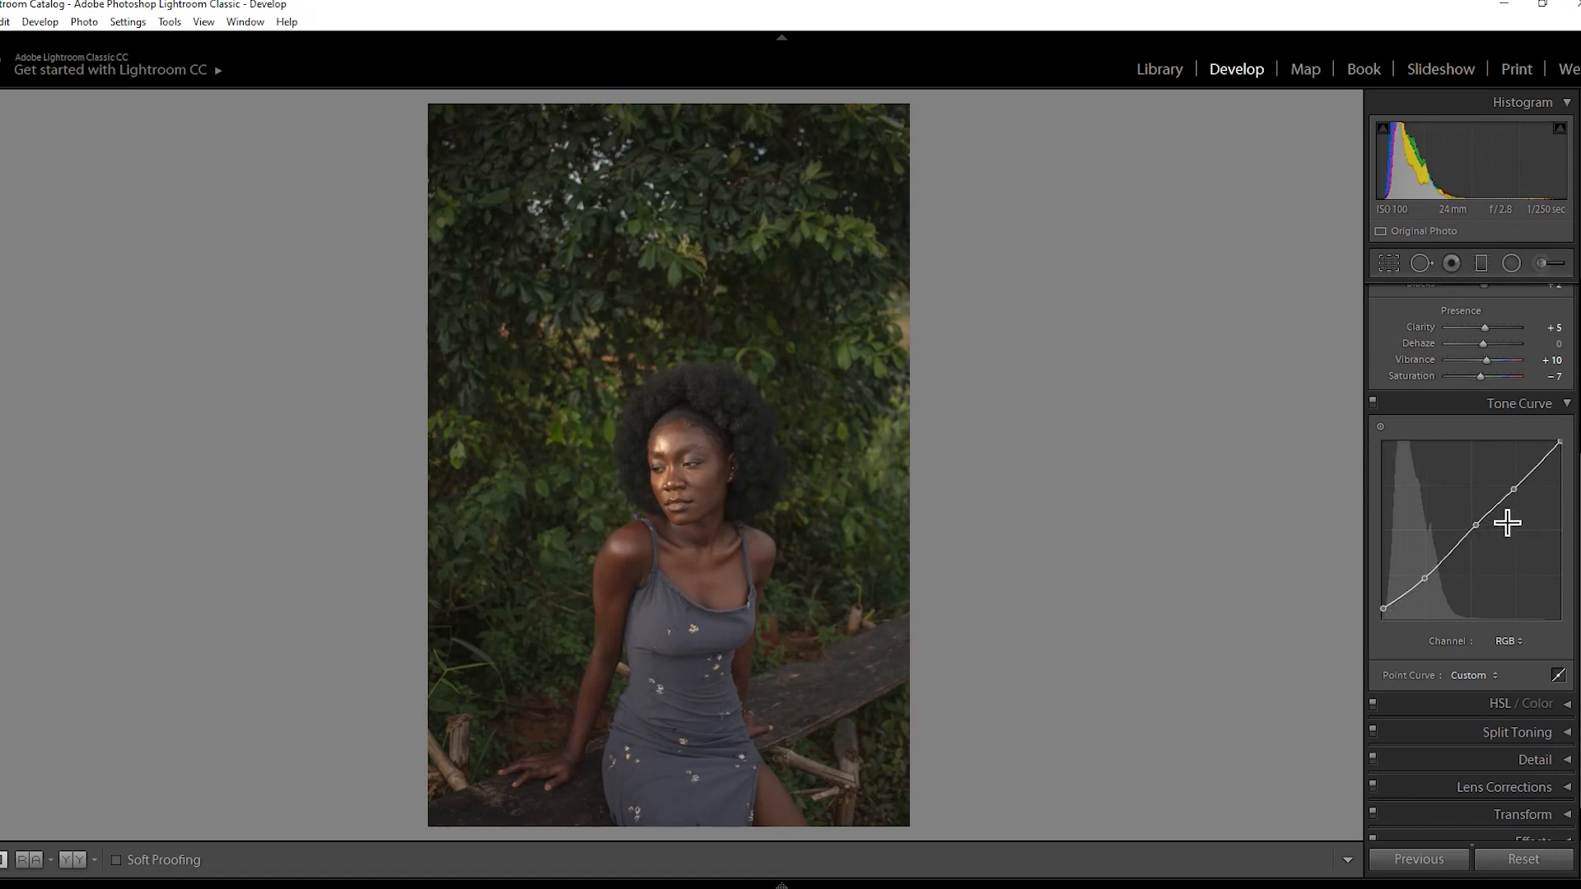
left_click_drag(1515, 494, 1519, 491)
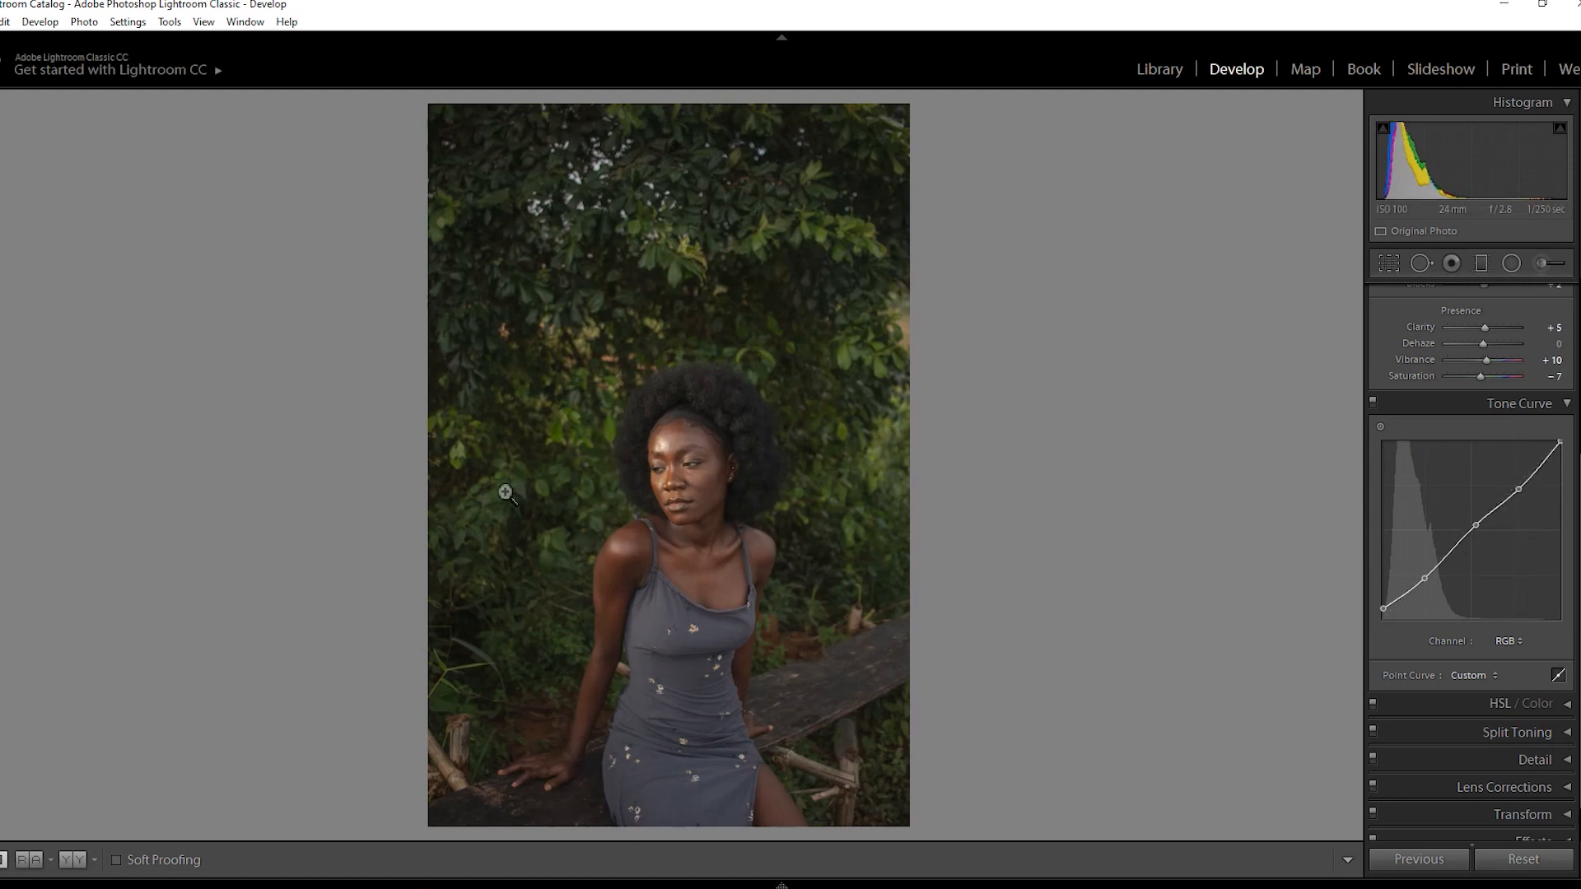
left_click(65, 861)
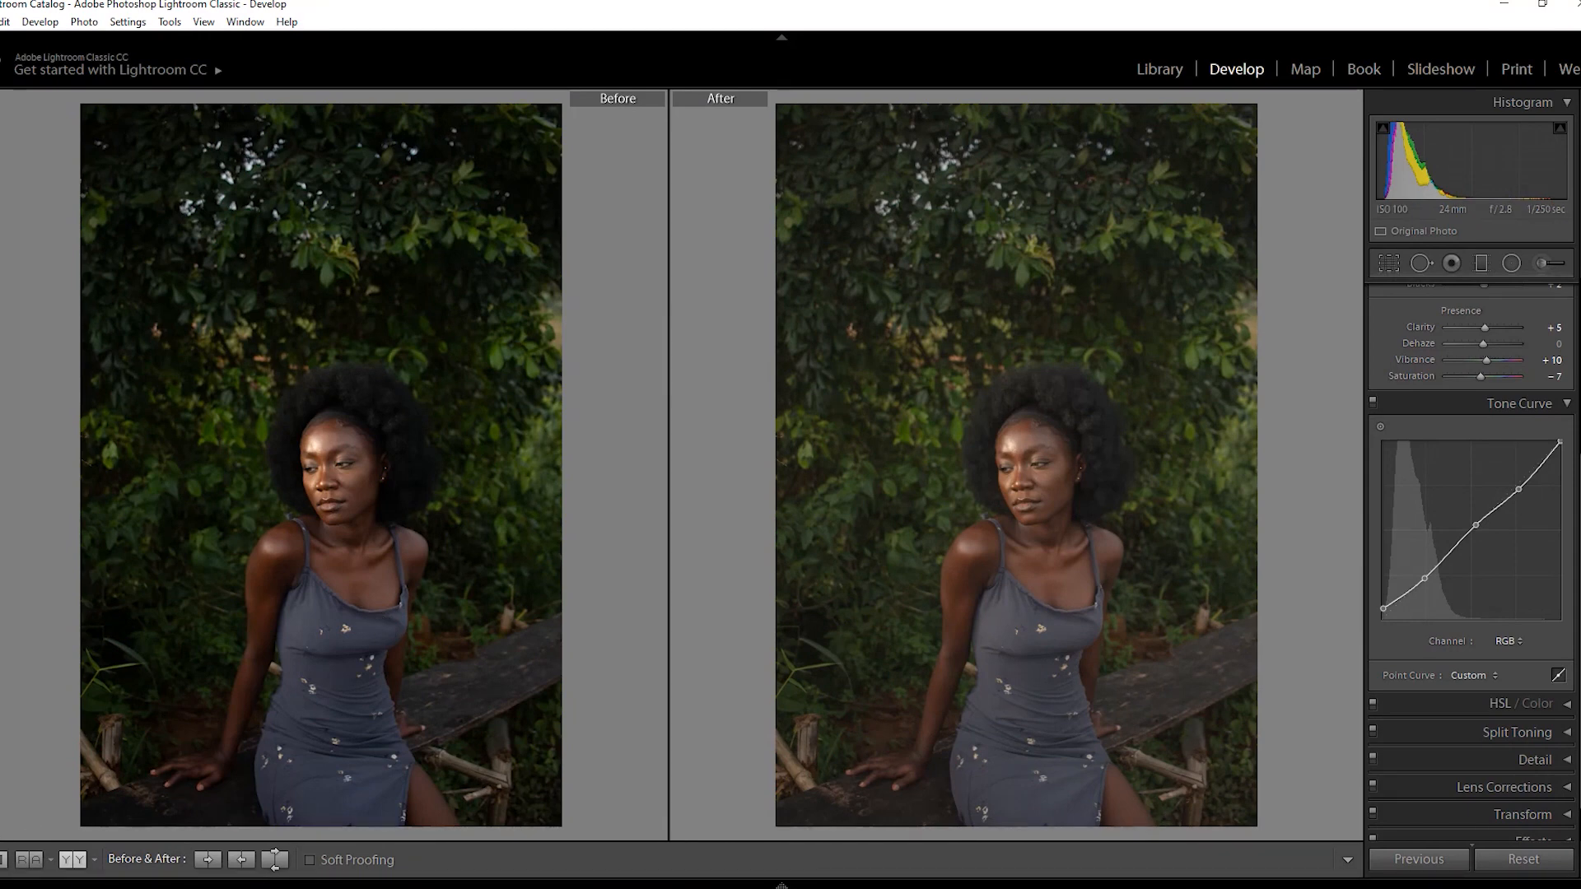
key("y")
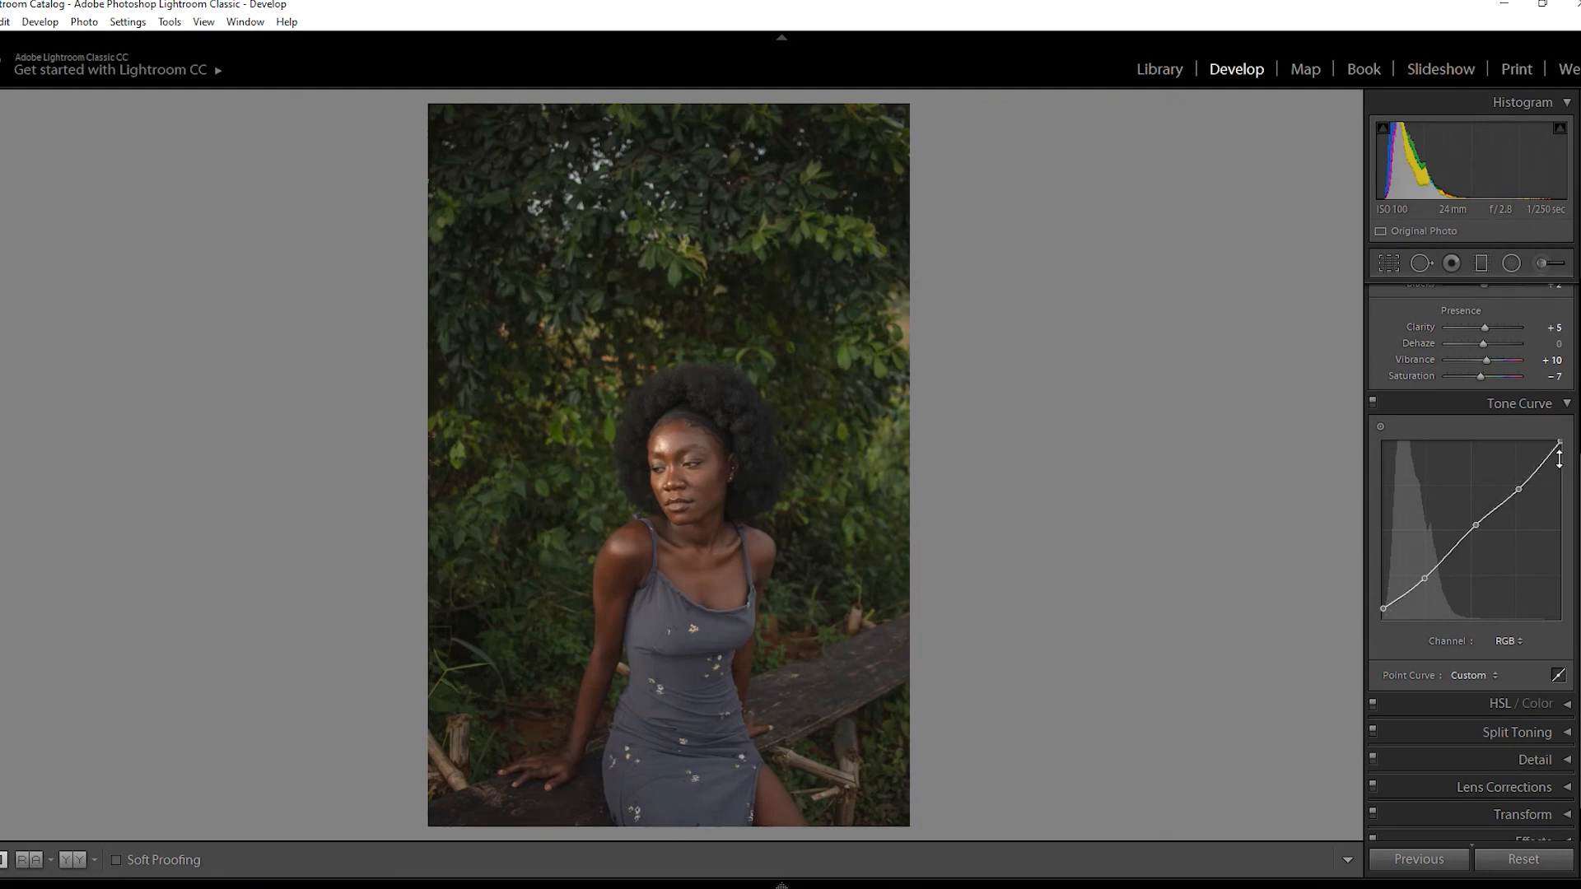
Try adjusting a shadow point on the Red channel's tone curve and undo the changes
left_click(1507, 641)
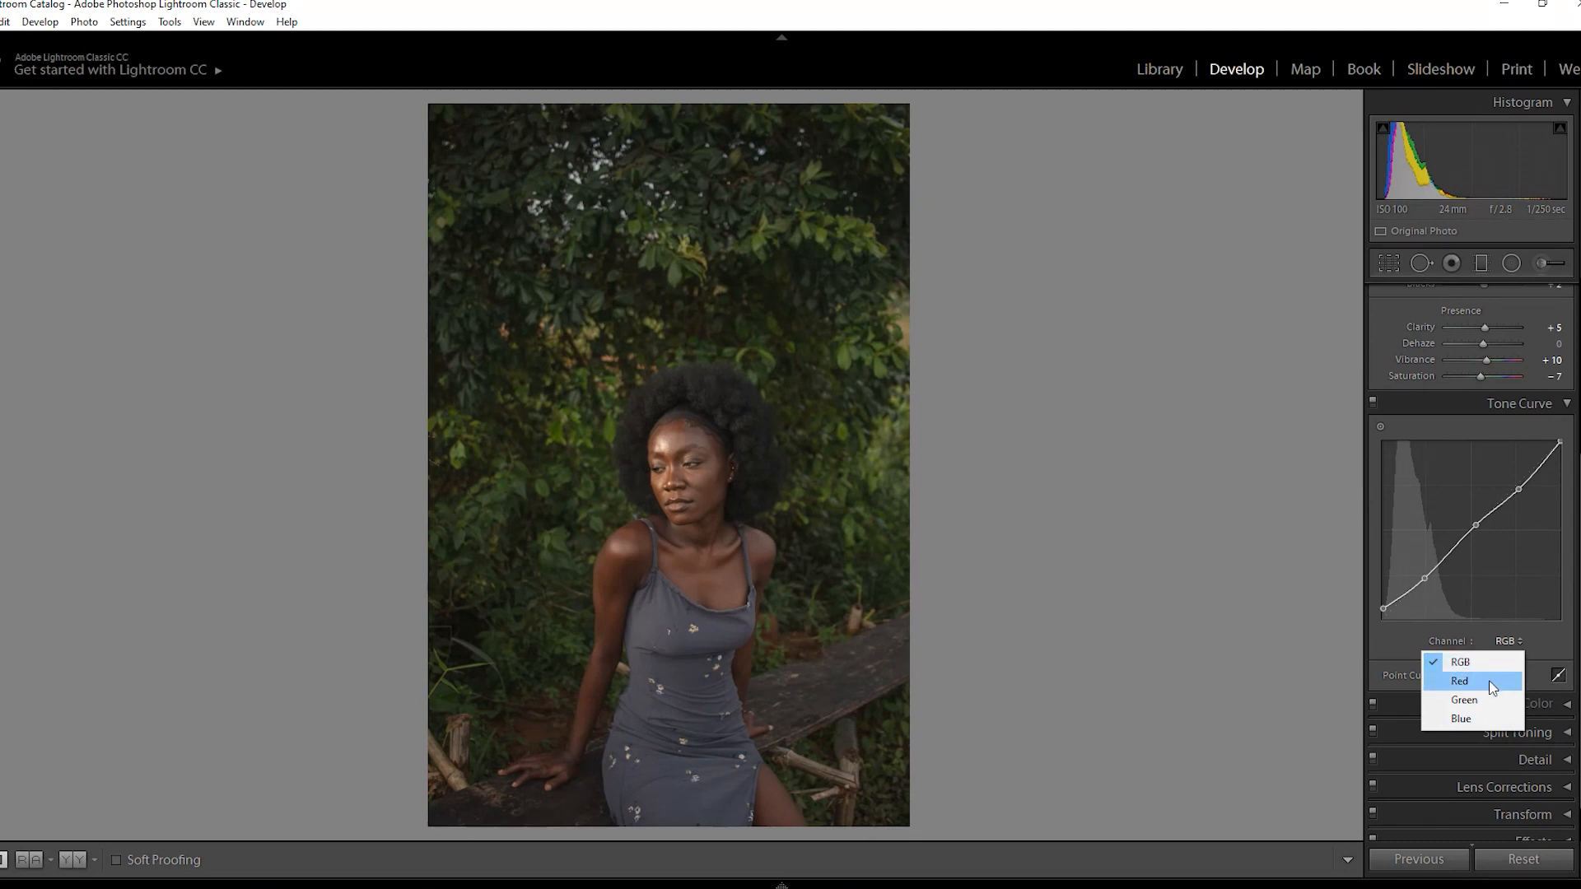
left_click(1488, 680)
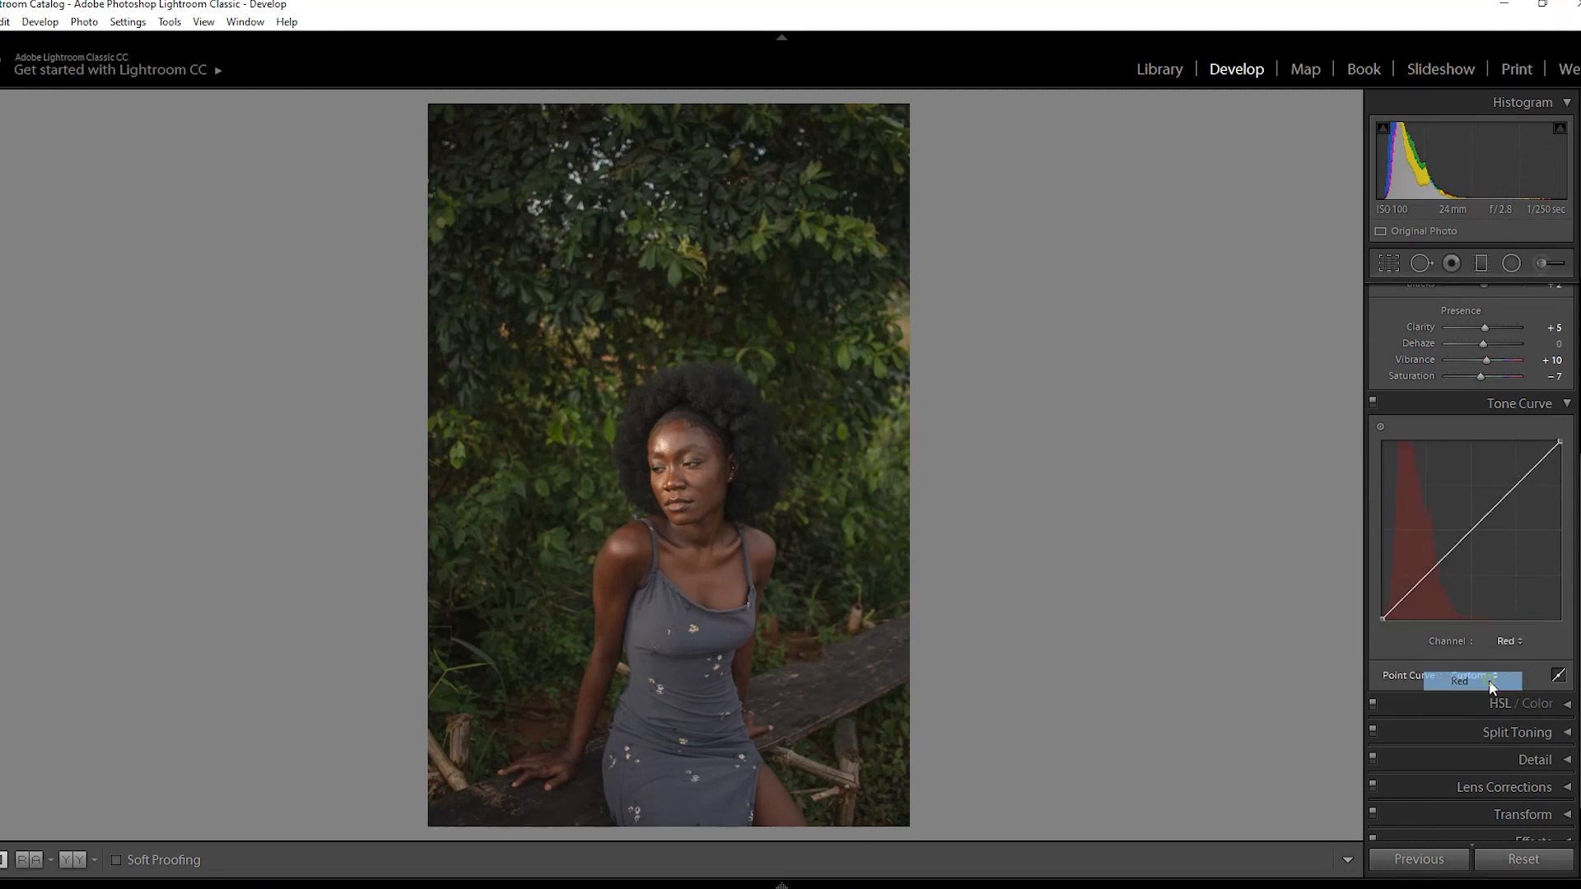
left_click(1506, 640)
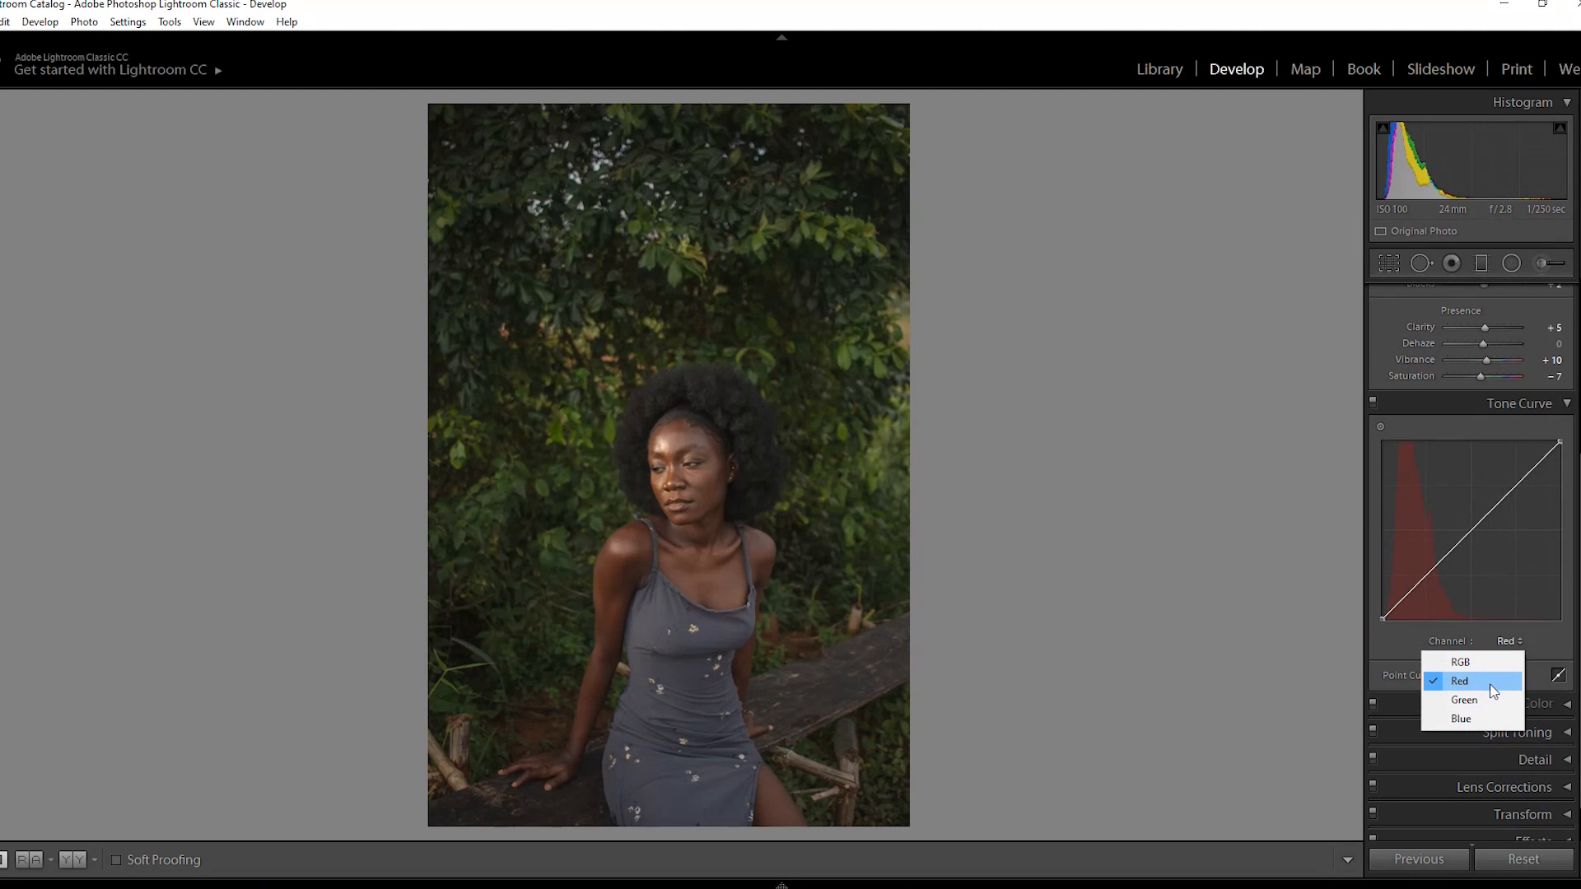
left_click(1535, 641)
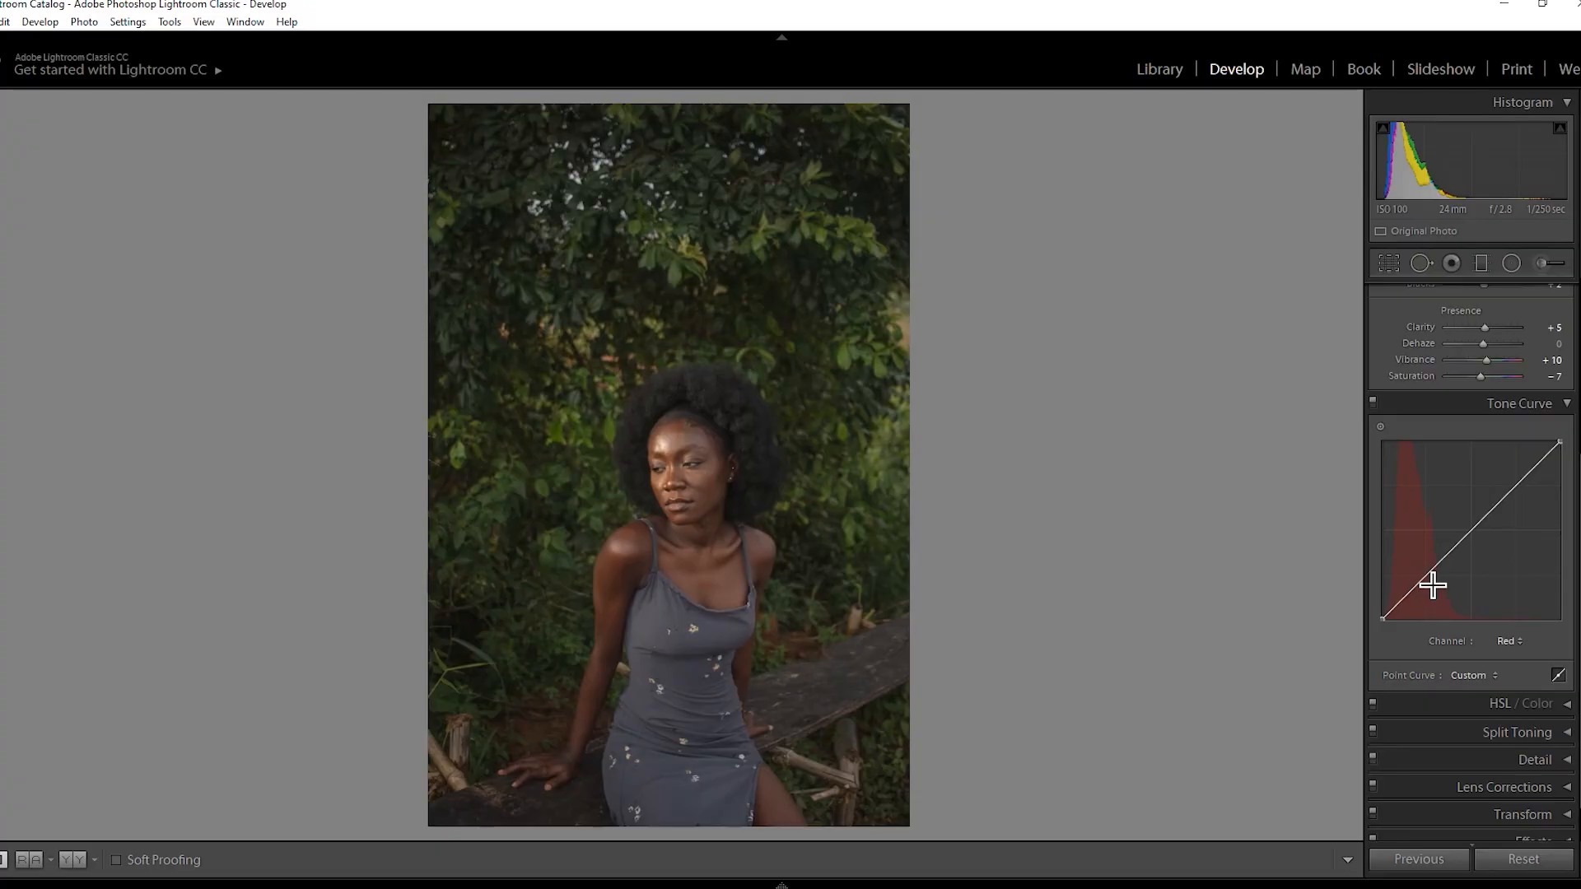
left_click_drag(1433, 585, 1427, 578)
key("ctrl+z")
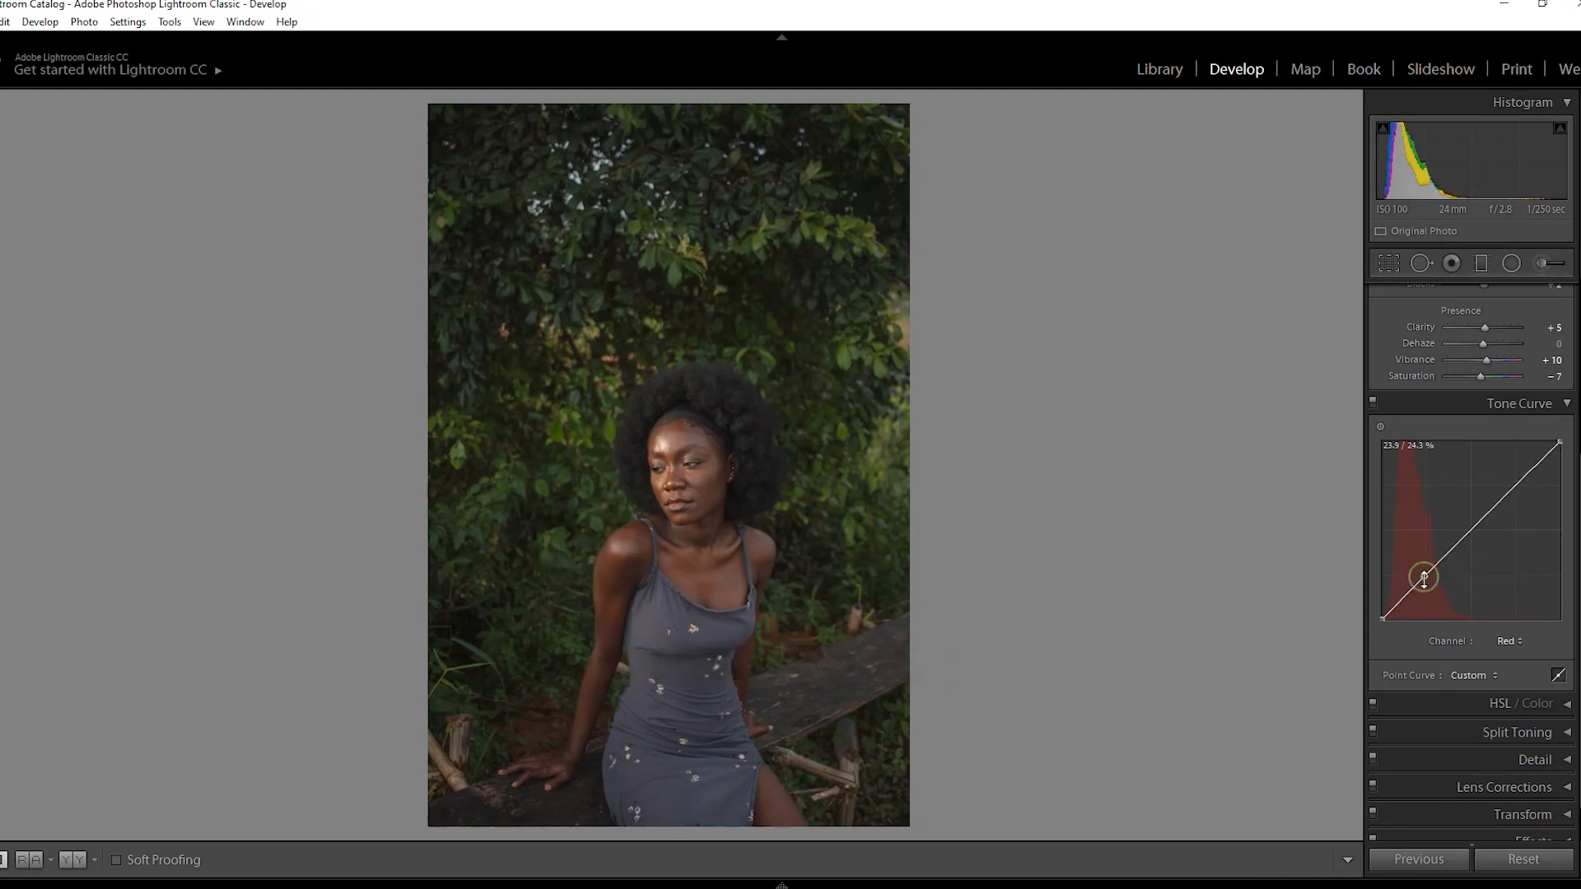
left_click_drag(1424, 581, 1427, 573)
left_click_drag(1426, 571, 1427, 578)
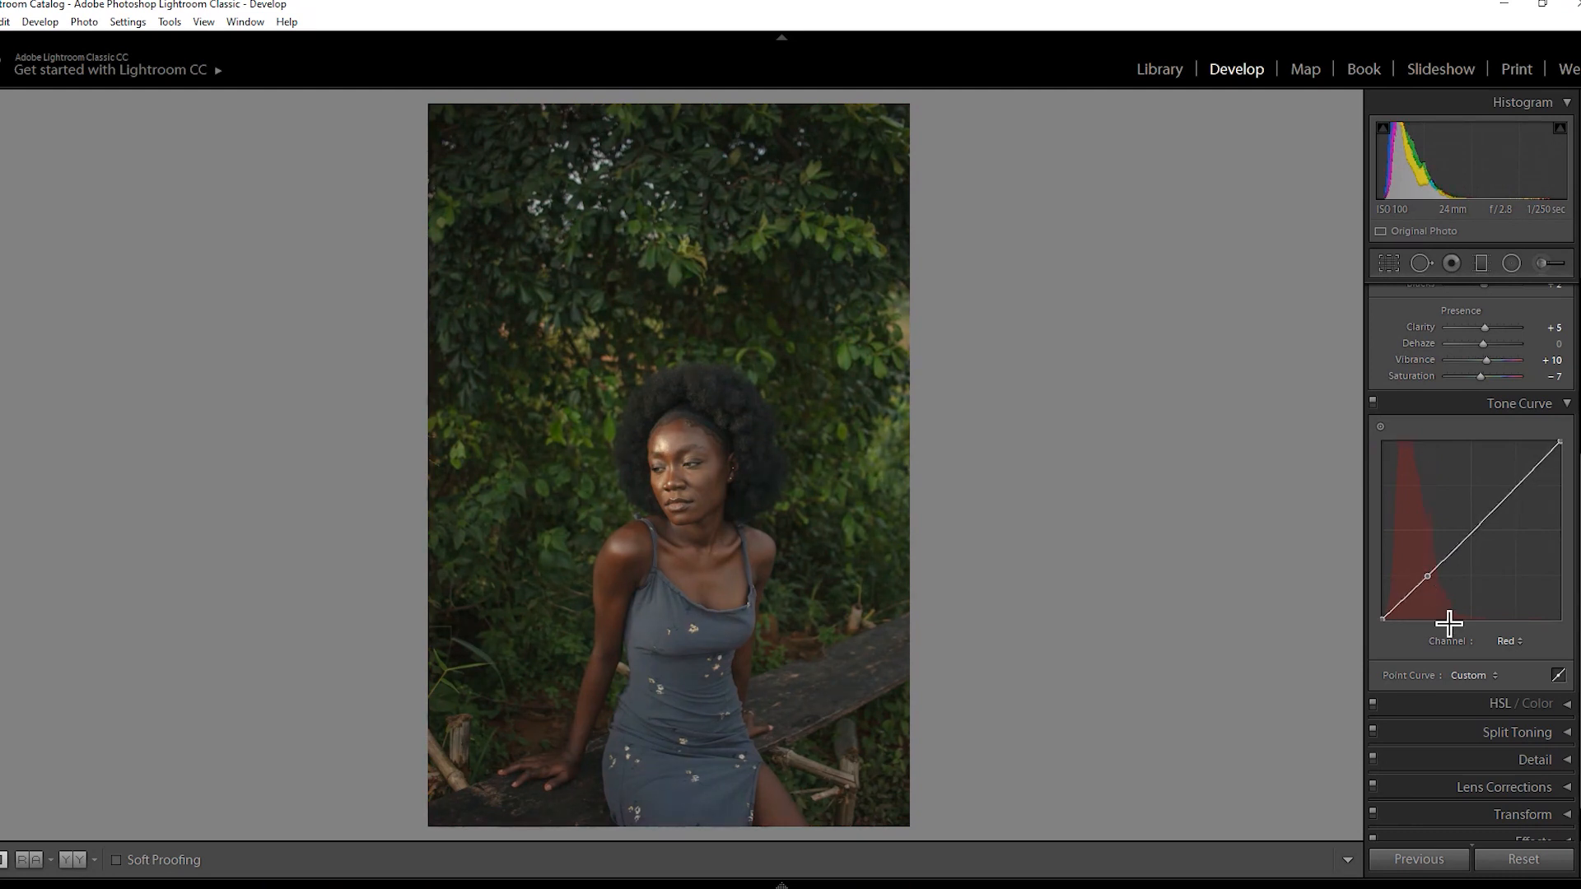
key("ctrl+z")
key("ctrl+z")
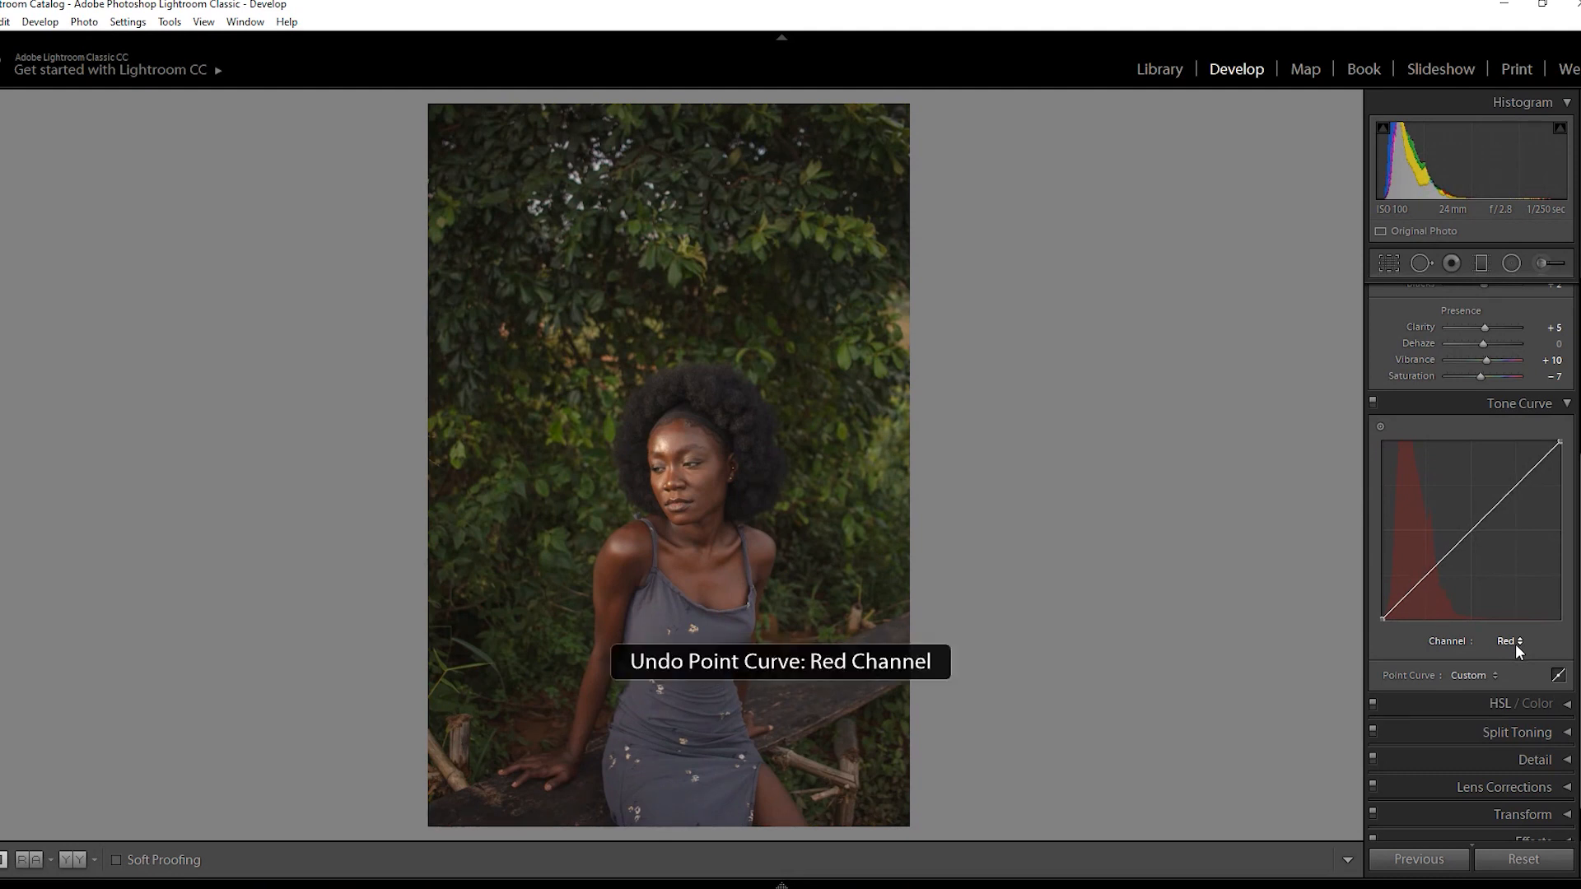
key("ctrl+z")
Switch the tone curve to the Blue channel and add a shadow point set slightly below the diagonal
left_click(1516, 645)
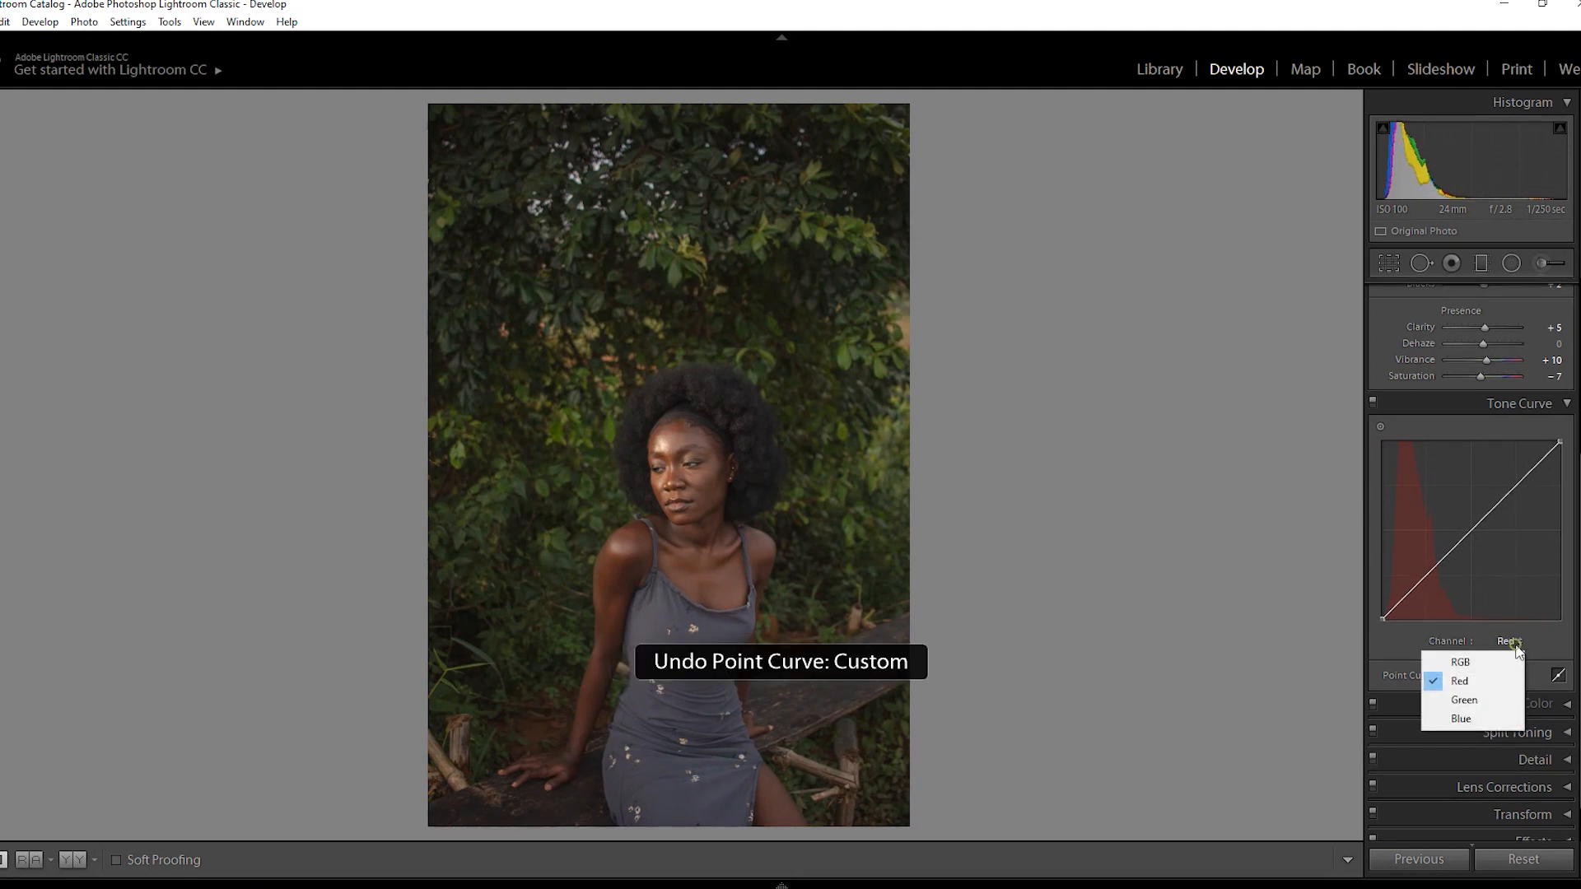
left_click(1474, 661)
left_click(1510, 646)
left_click(1487, 713)
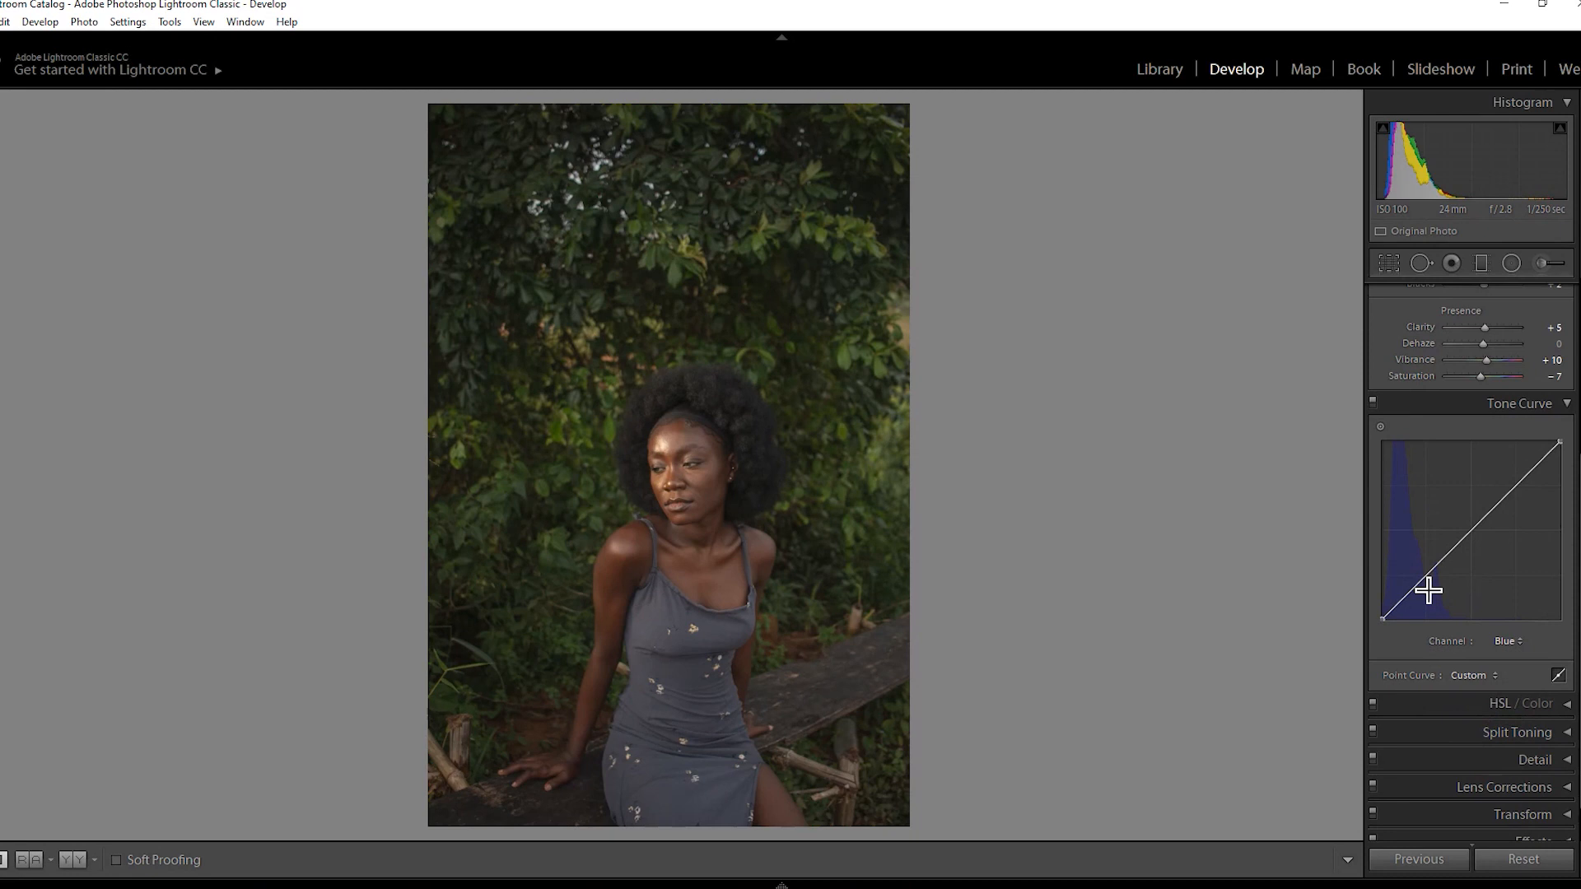
left_click_drag(1425, 578, 1428, 576)
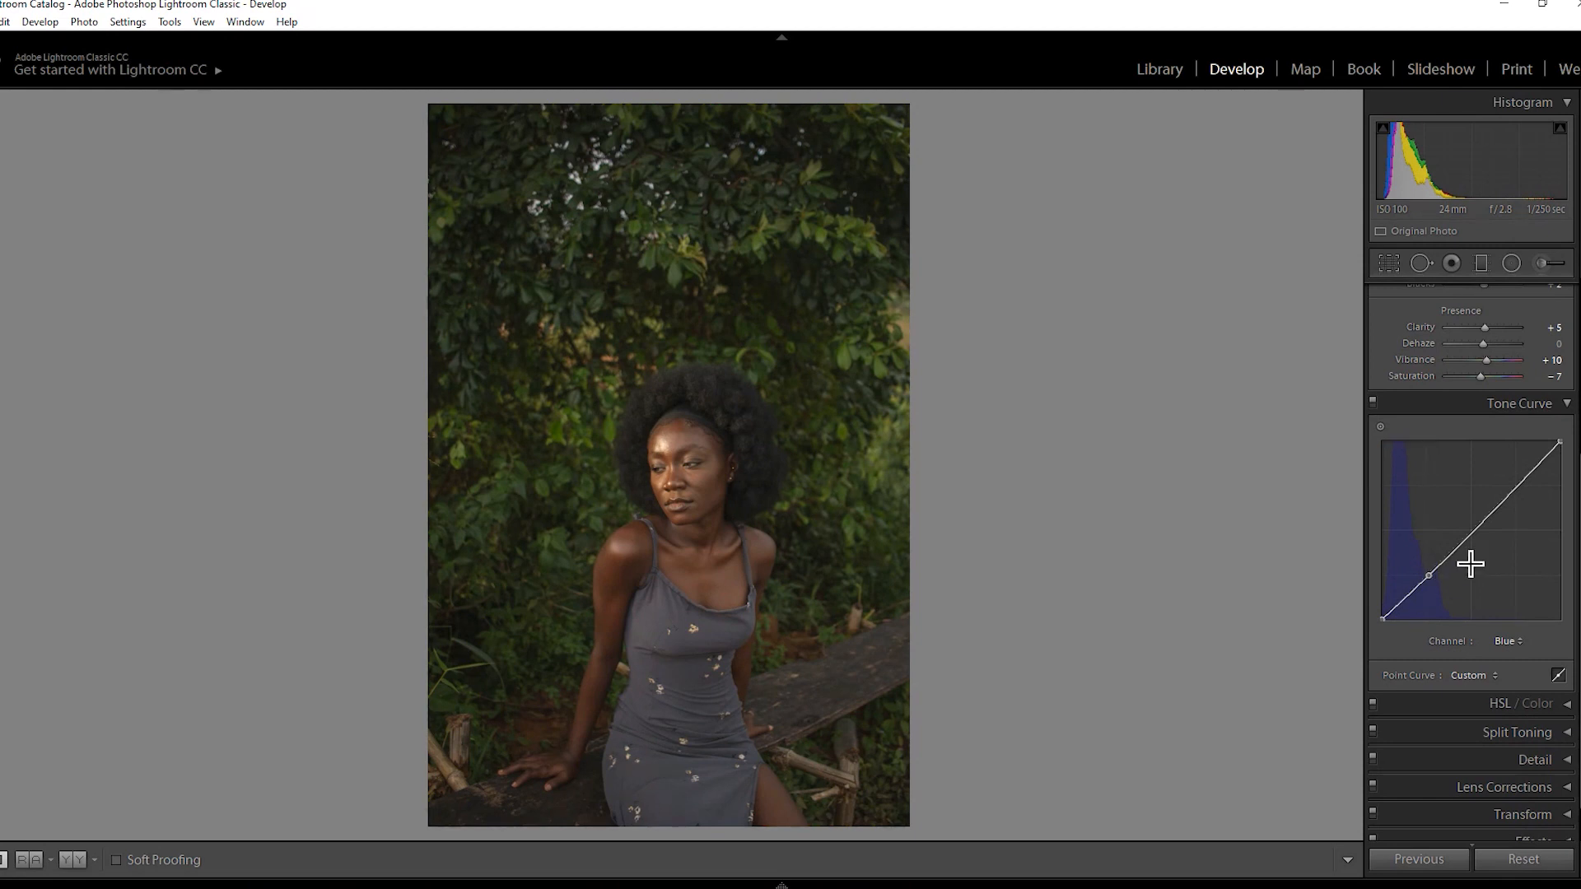
Add midtone and highlight points to the Blue curve, lower the highlights slightly, and compare the photo with the tone curve off and on
left_click(1472, 531)
left_click(1517, 486)
left_click_drag(1517, 485, 1520, 486)
left_click(1372, 403)
left_click(1373, 403)
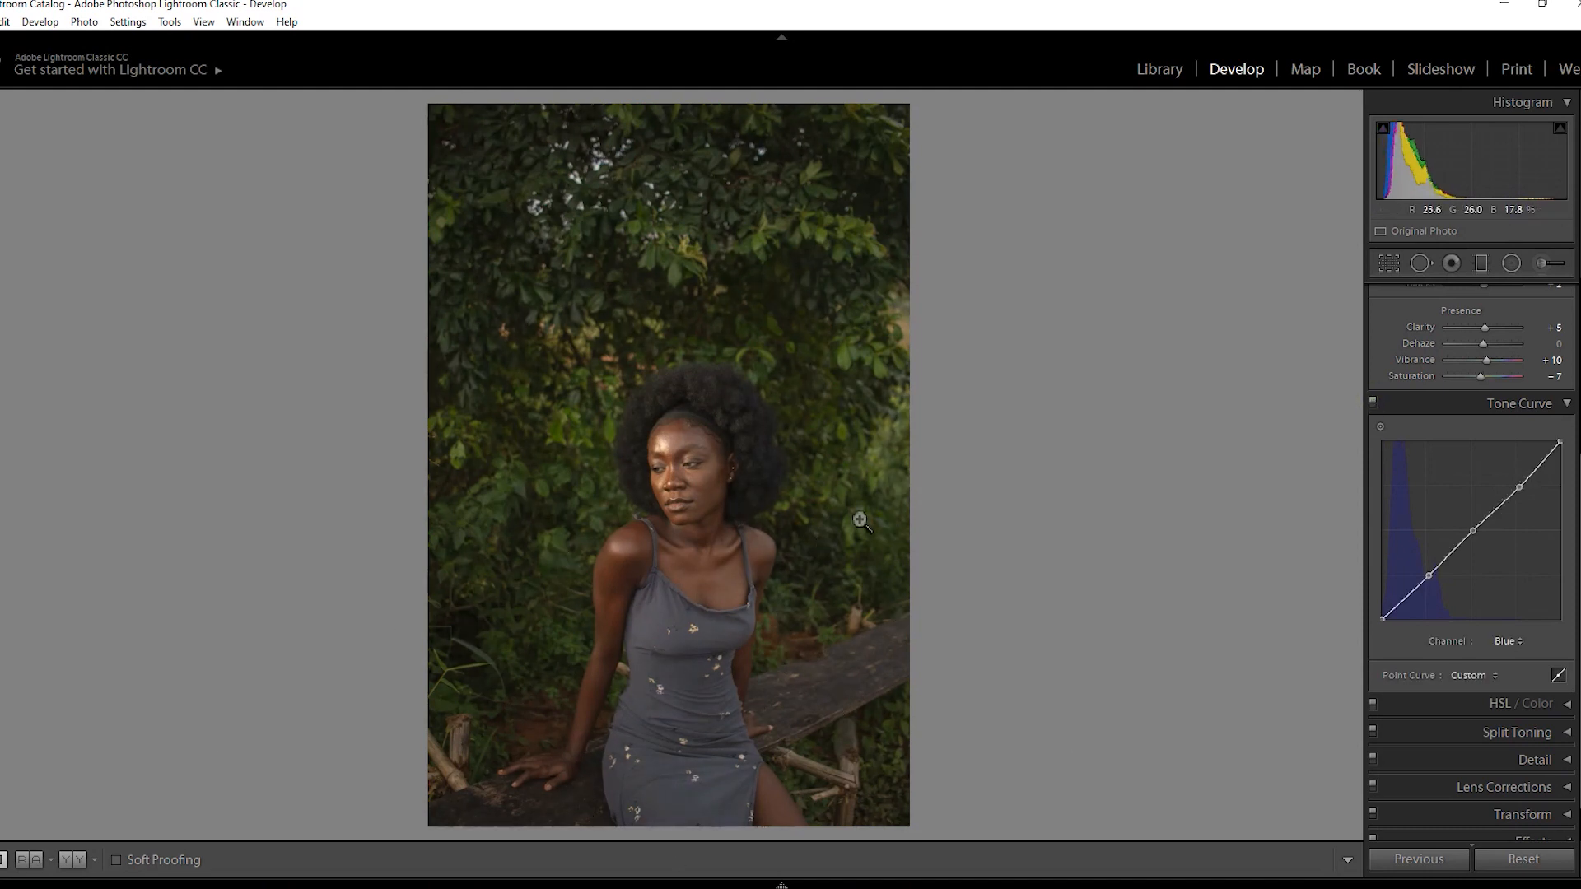
On the Red channel's tone curve, add shadow, midtone and highlight points, pulling shadows slightly down and highlights to about 75.3 / 73.7 %
left_click(1498, 642)
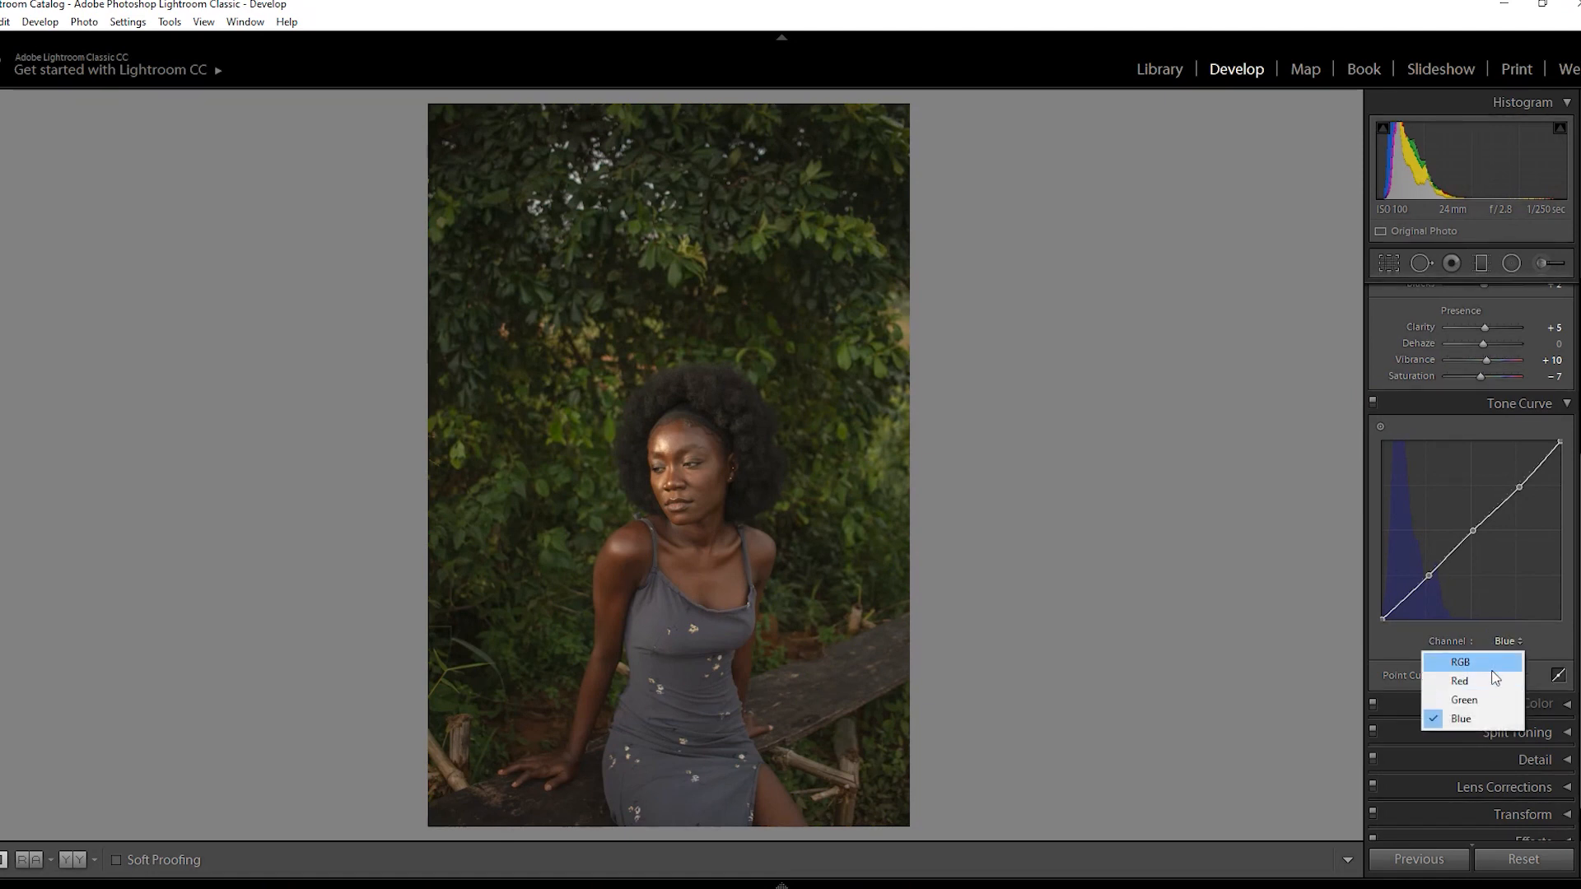
left_click(1470, 682)
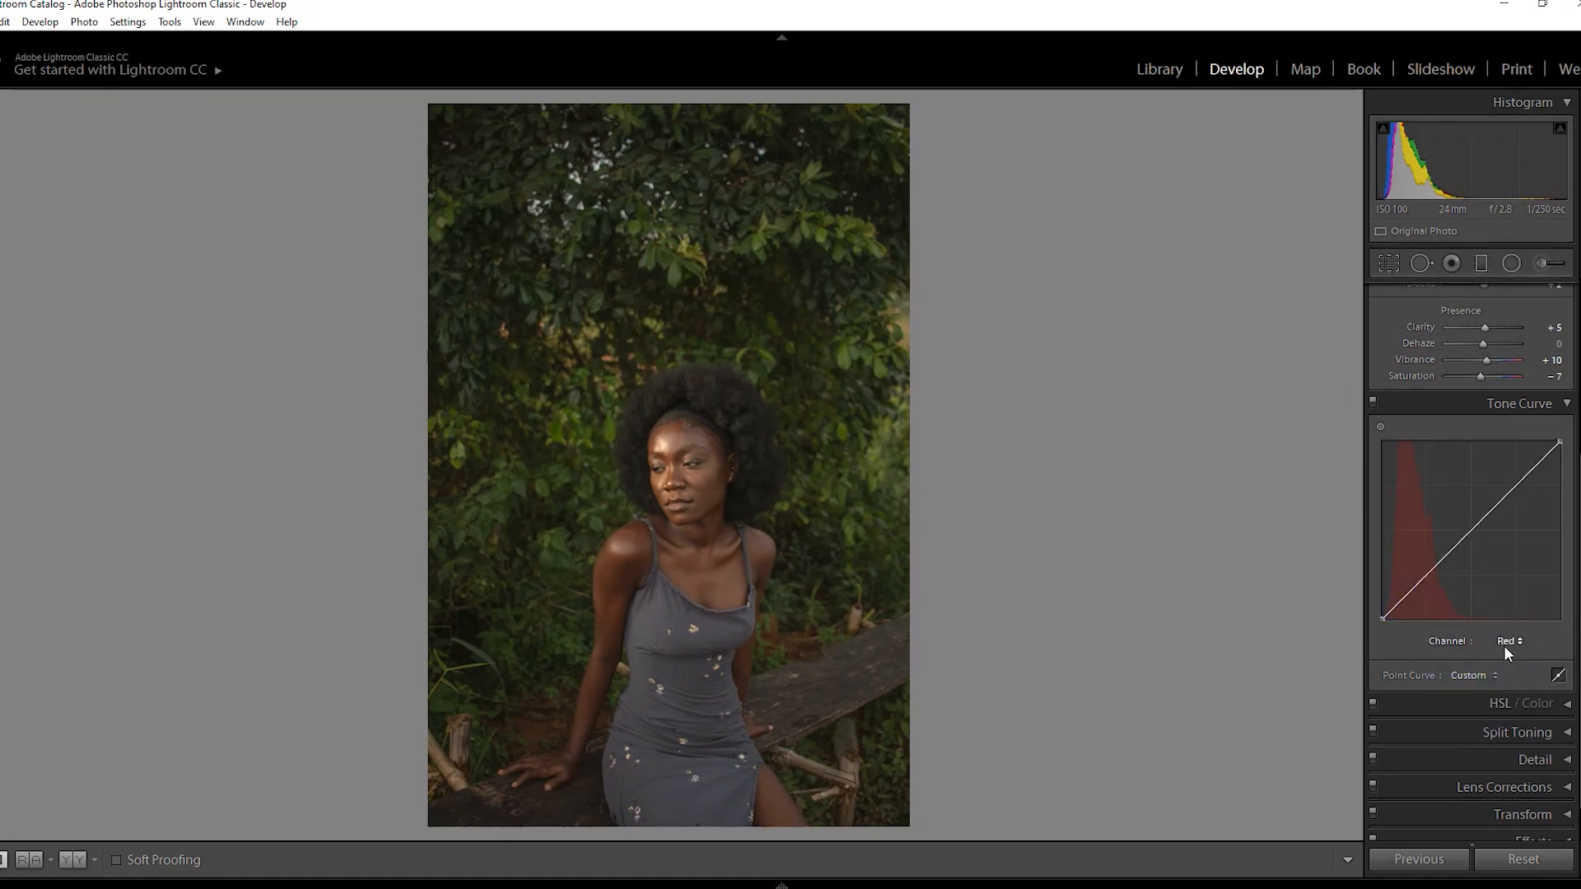
left_click(1515, 484)
left_click(1430, 573)
left_click_drag(1429, 571, 1429, 575)
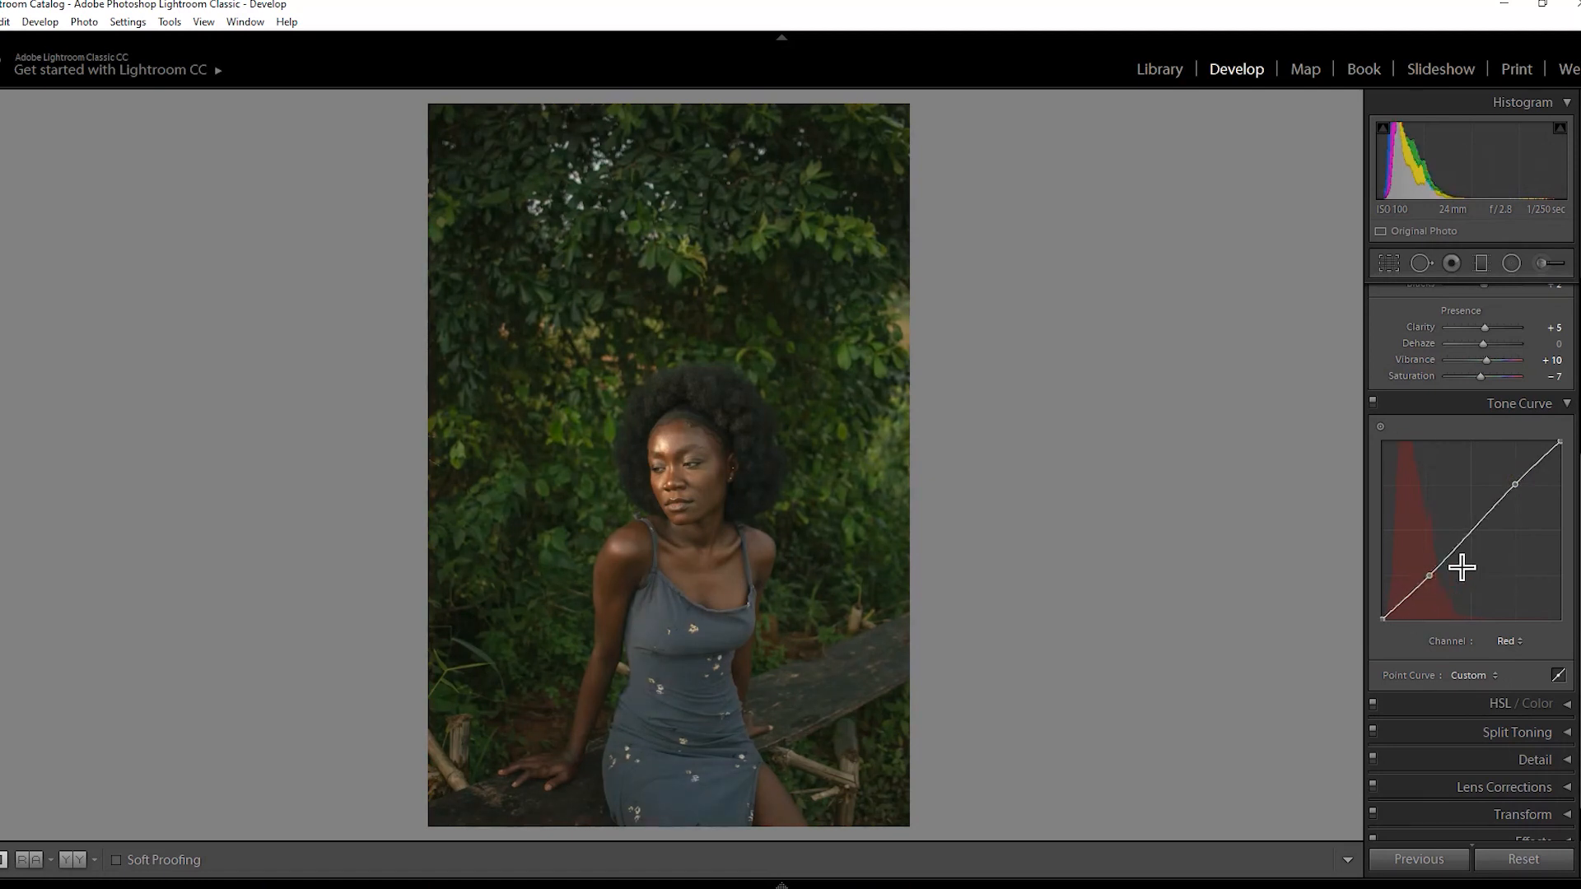
left_click(1473, 532)
left_click_drag(1430, 576, 1424, 578)
mouse_move(1515, 486)
left_mouse_down()
mouse_move(1533, 497)
mouse_move(1521, 473)
mouse_move(1517, 486)
left_mouse_up()
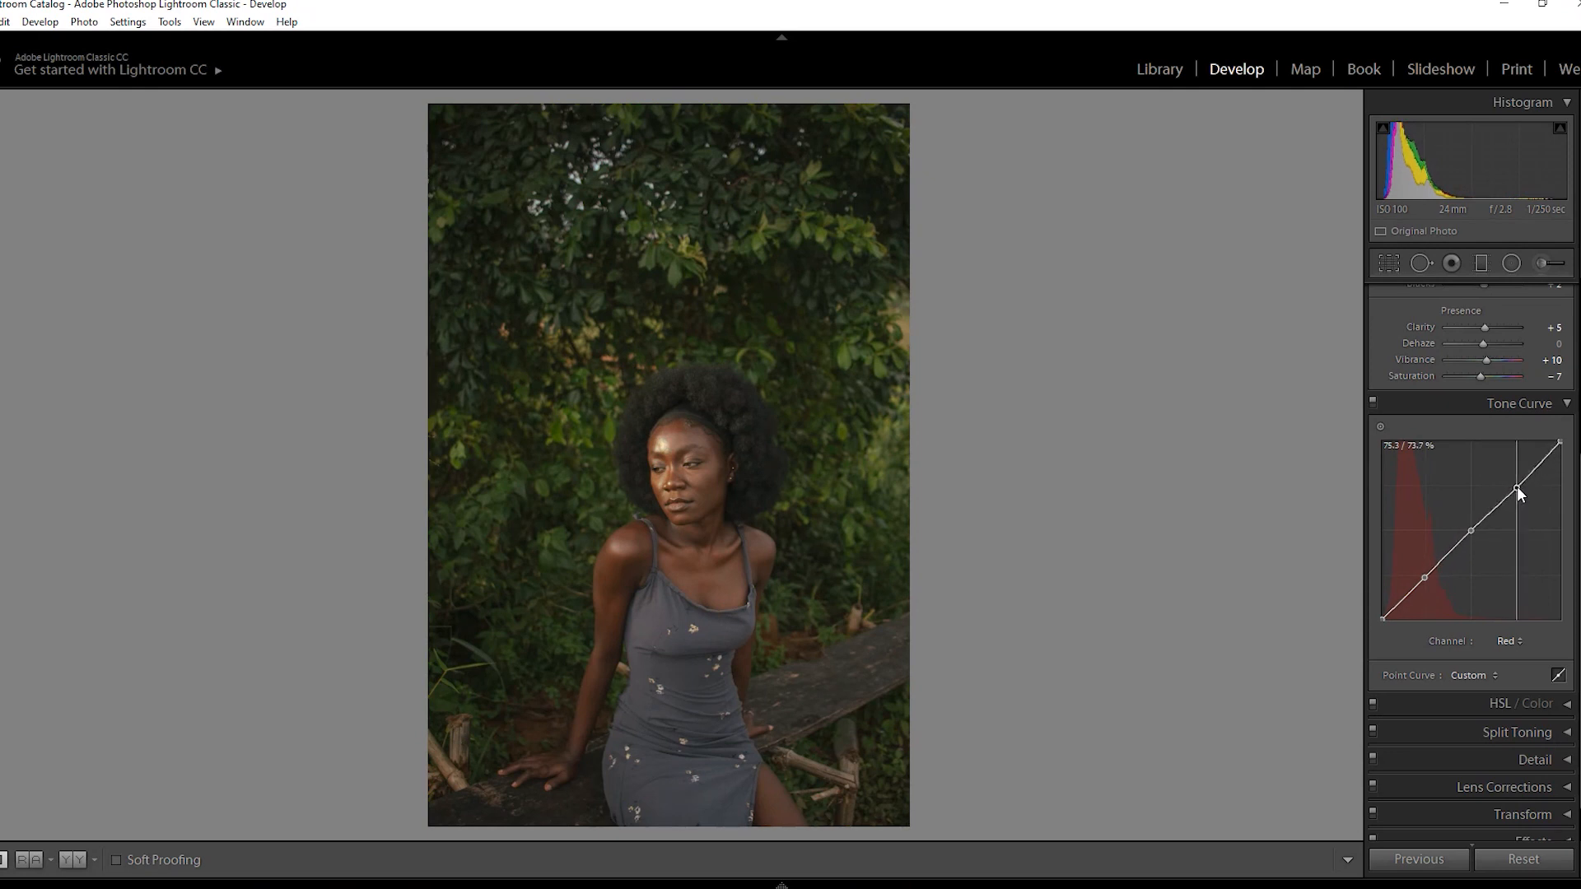
left_click_drag(1517, 485, 1518, 486)
Check the tone curve's region sliders, return to the Red point curve, and compare the photo with the tone curve off and on
left_click(1557, 676)
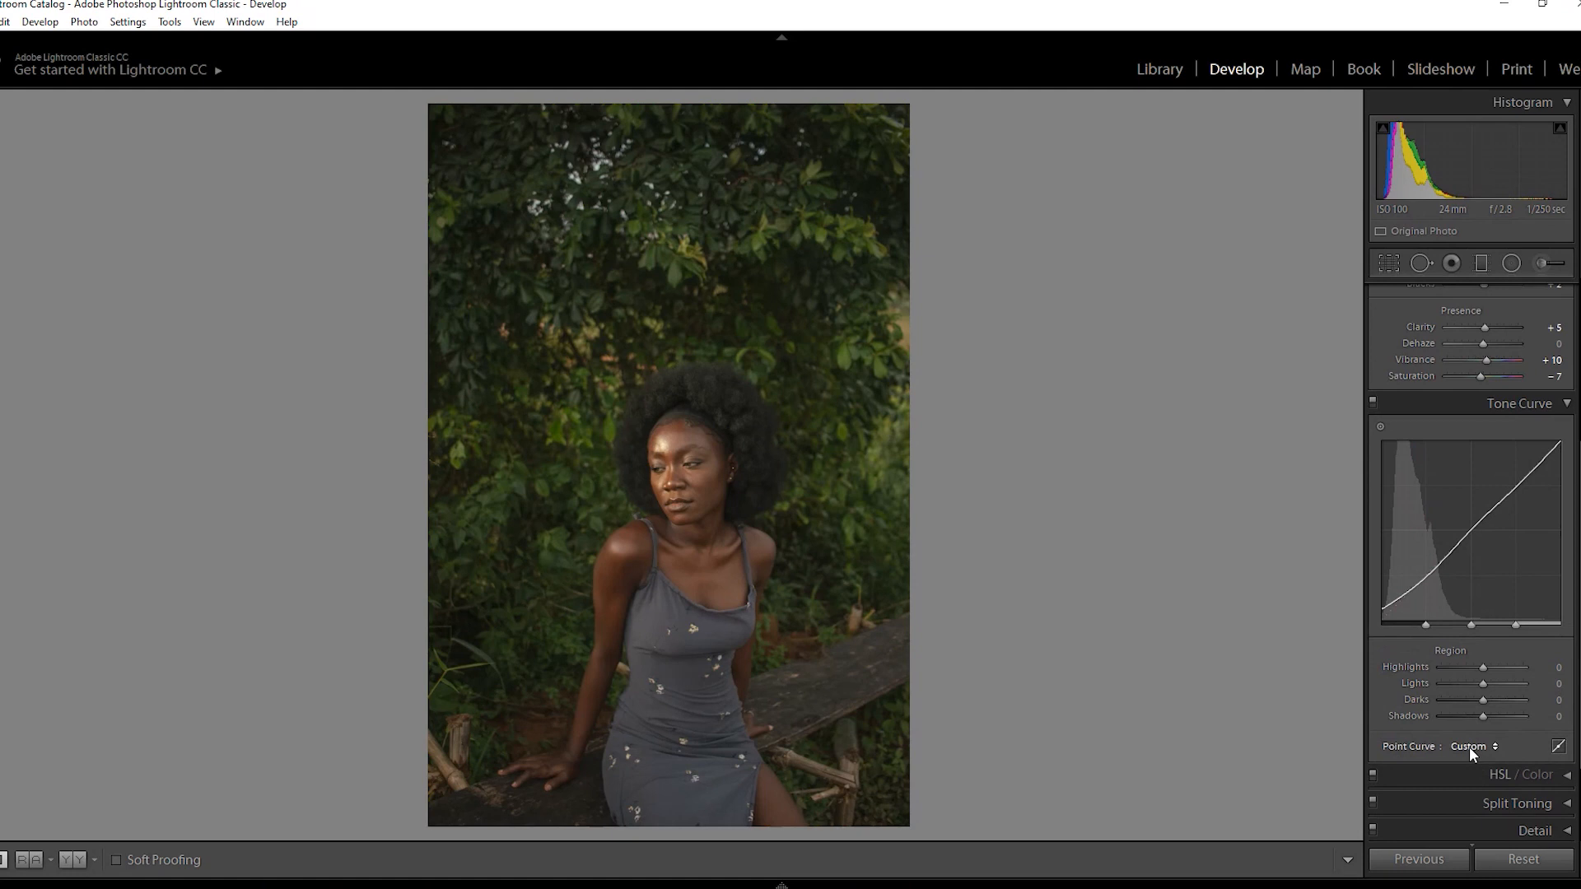
left_click(1469, 746)
left_click(1520, 746)
left_click(1558, 746)
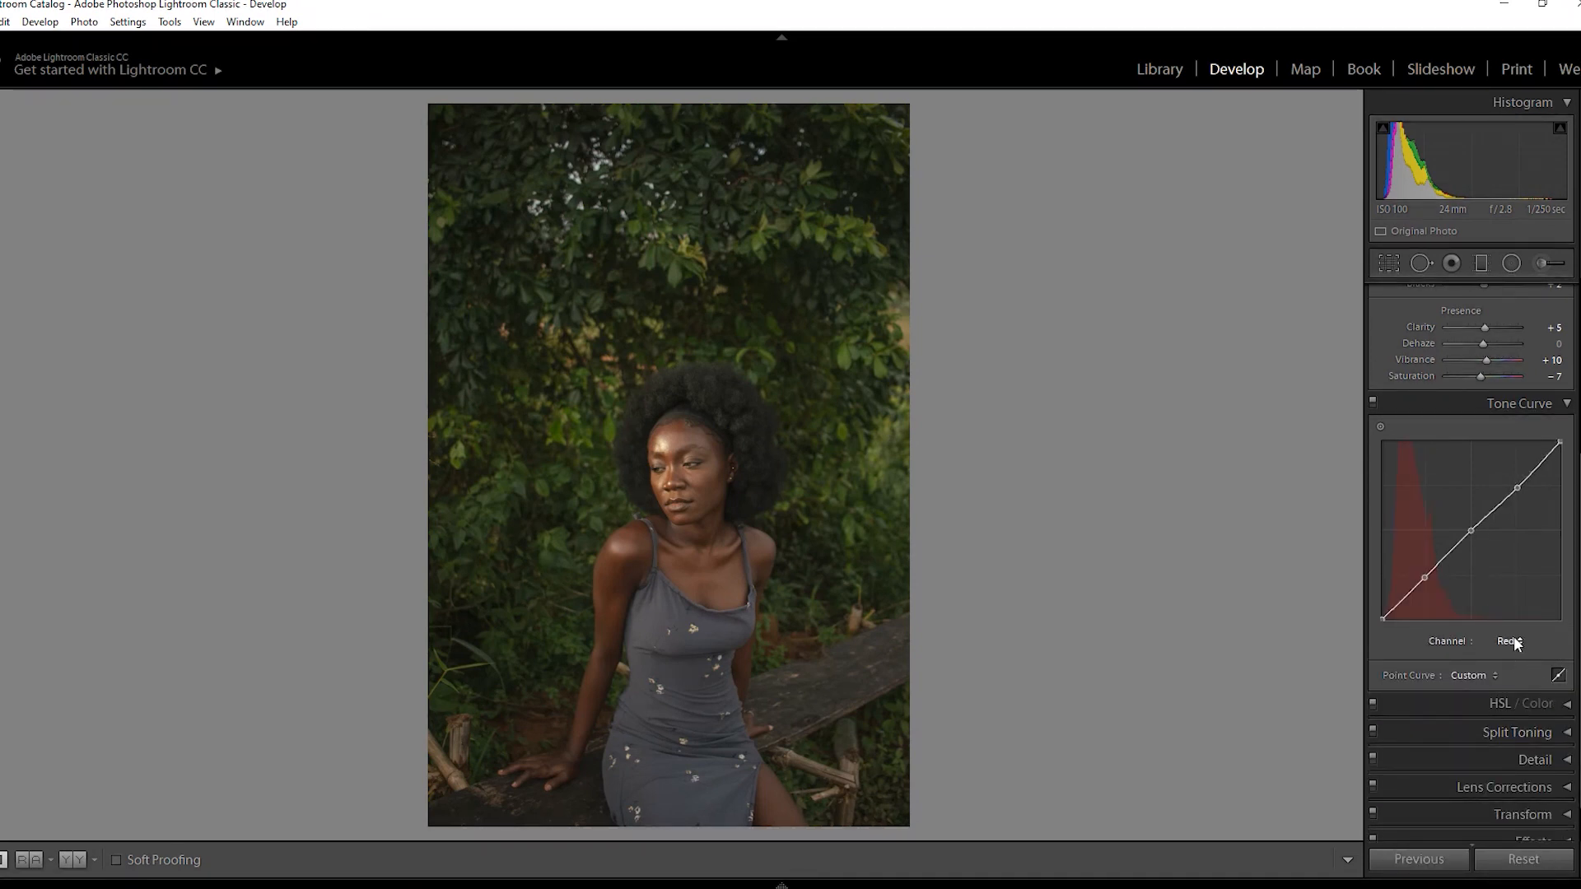
left_click(1372, 405)
left_click(1372, 405)
left_click(1373, 405)
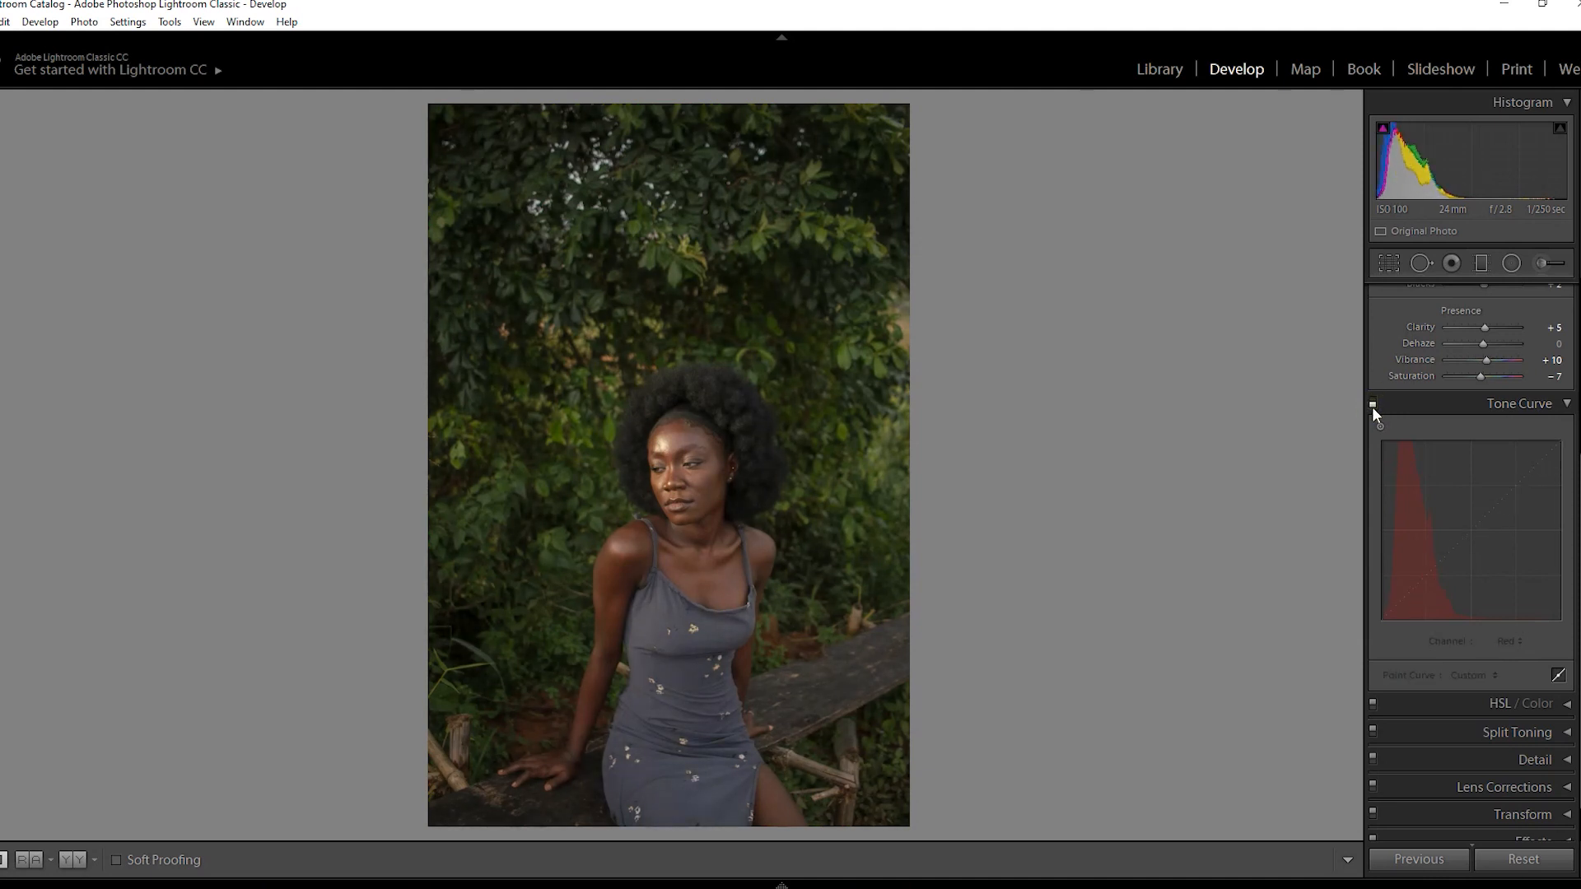
left_click(1372, 406)
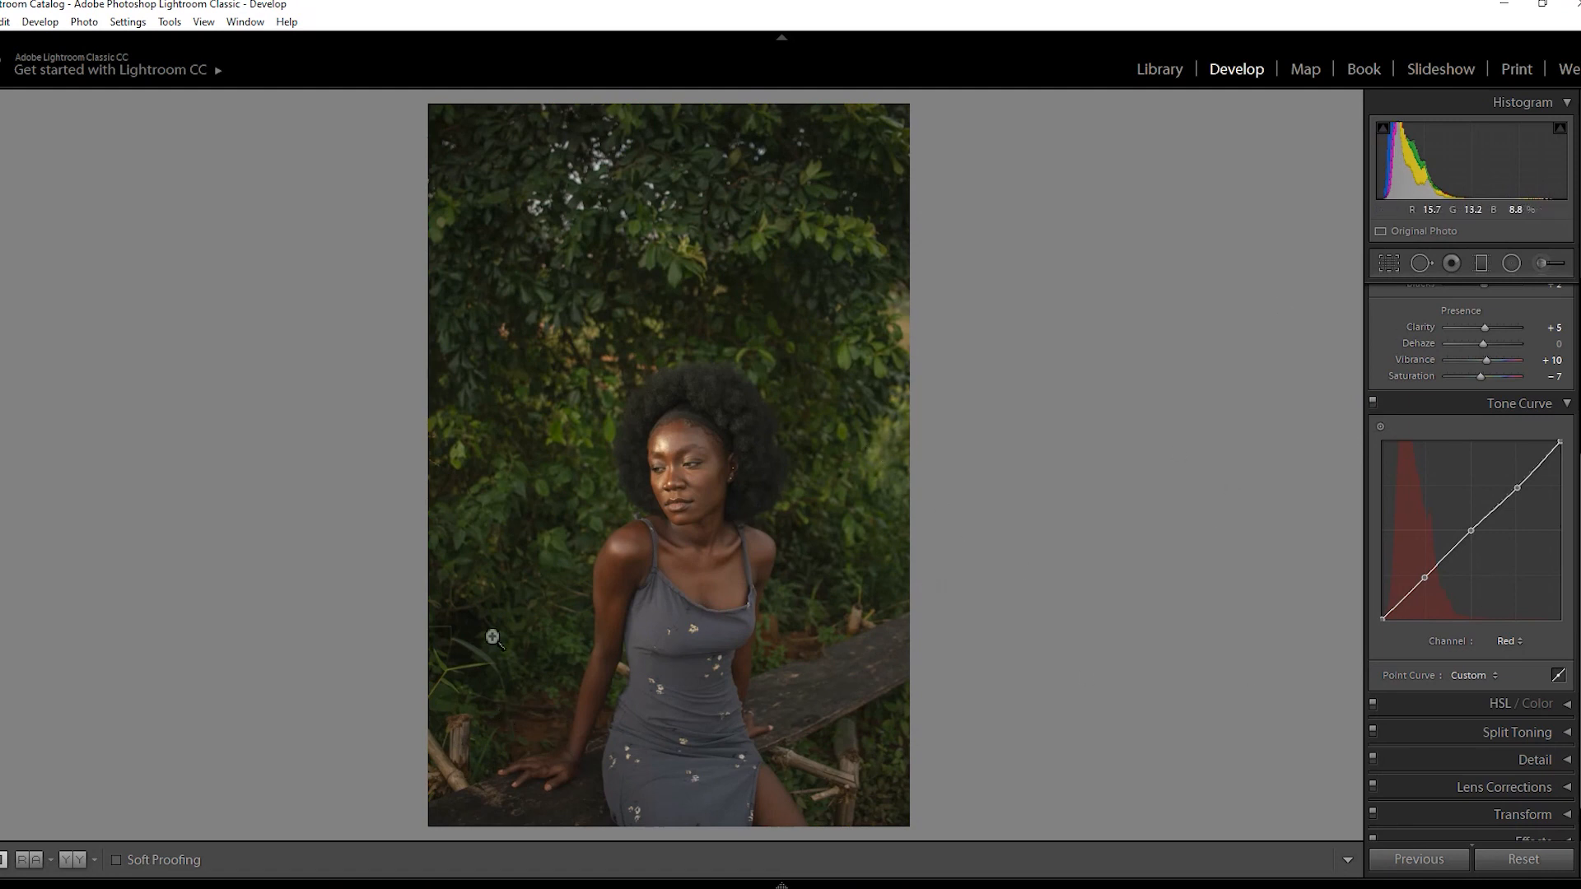
In HSL, set saturation to -58 for green, -78 for aqua and -33 for blue, lower yellow saturation, and set blue hue to -53
left_click(1563, 703)
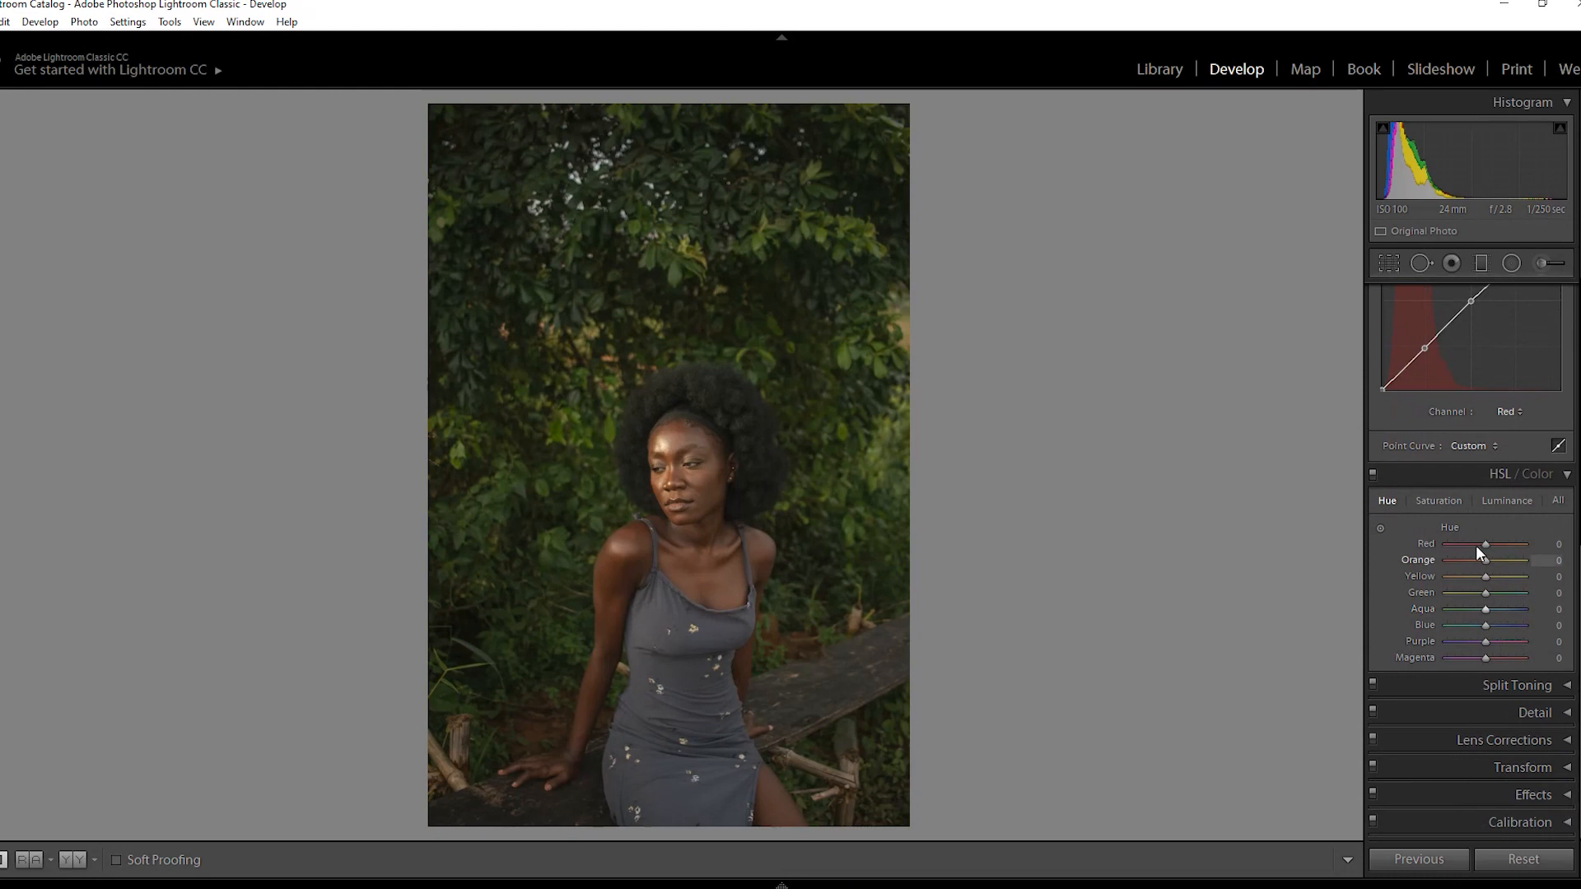
left_click(1439, 500)
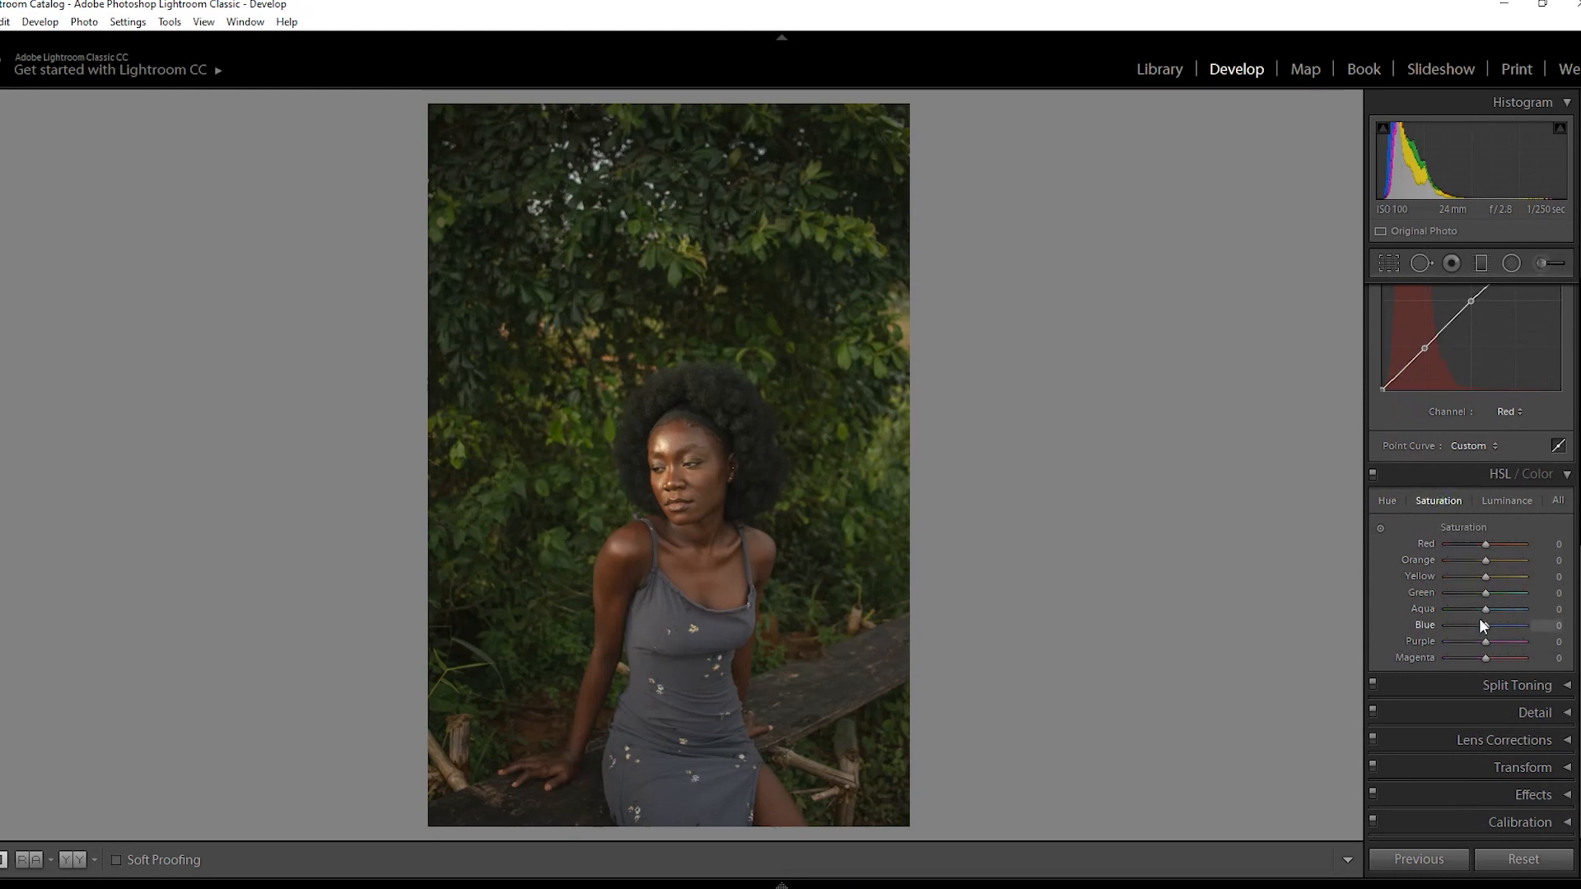
left_click_drag(1477, 624, 1462, 595)
left_click(1473, 625)
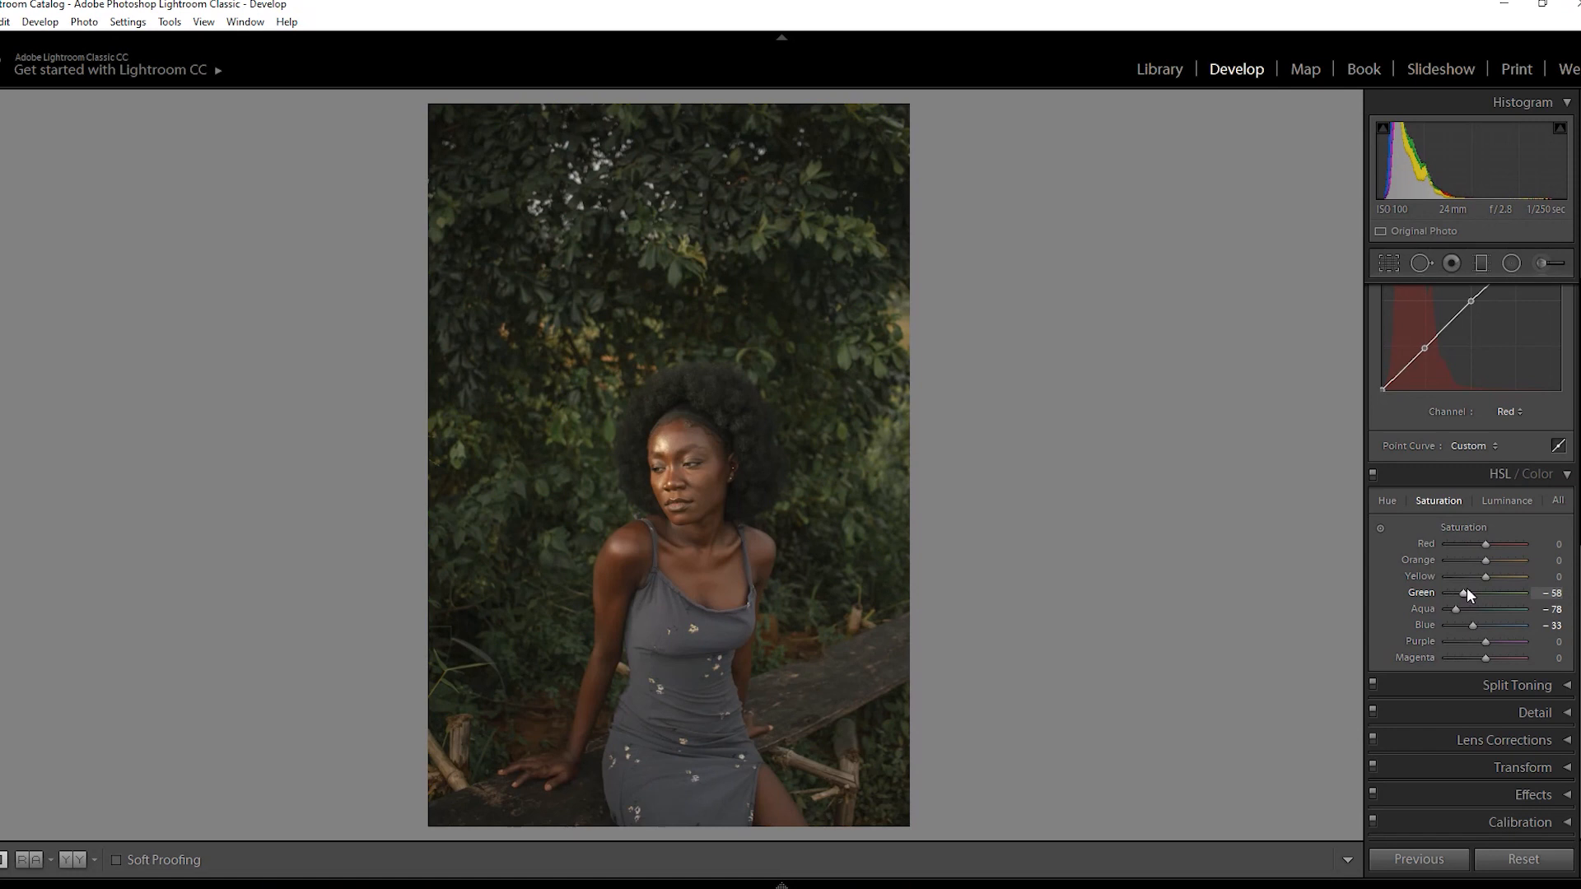
left_click_drag(1485, 577, 1465, 577)
left_click(1386, 500)
left_click_drag(1504, 632, 1460, 641)
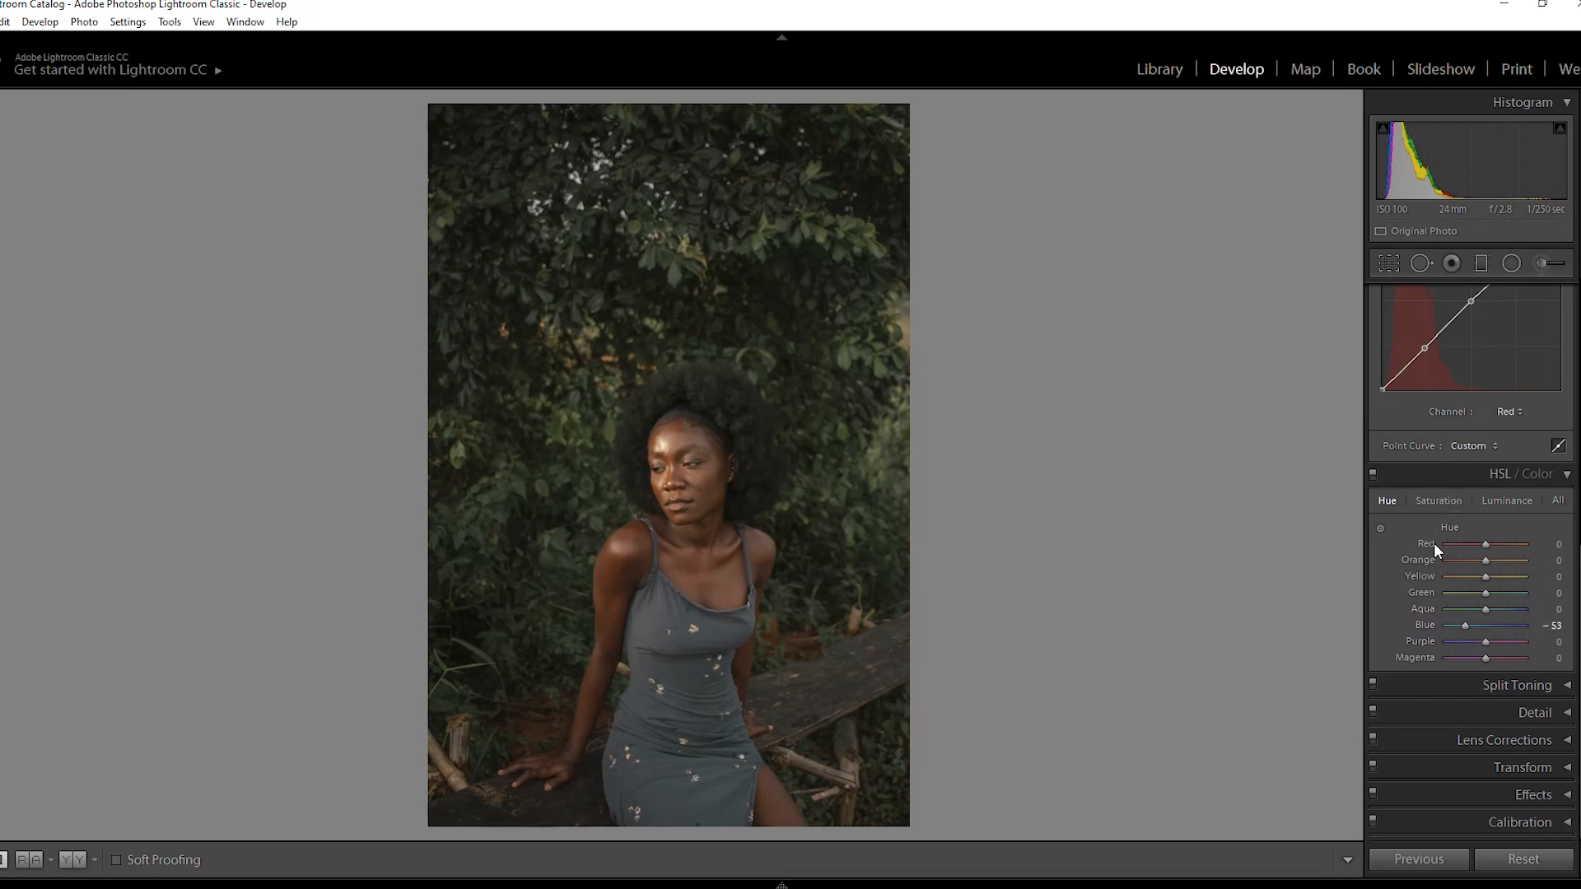
Split tone the shadows with hue 34 and saturation 4, and compare the photo with split toning off and on
left_click(1555, 689)
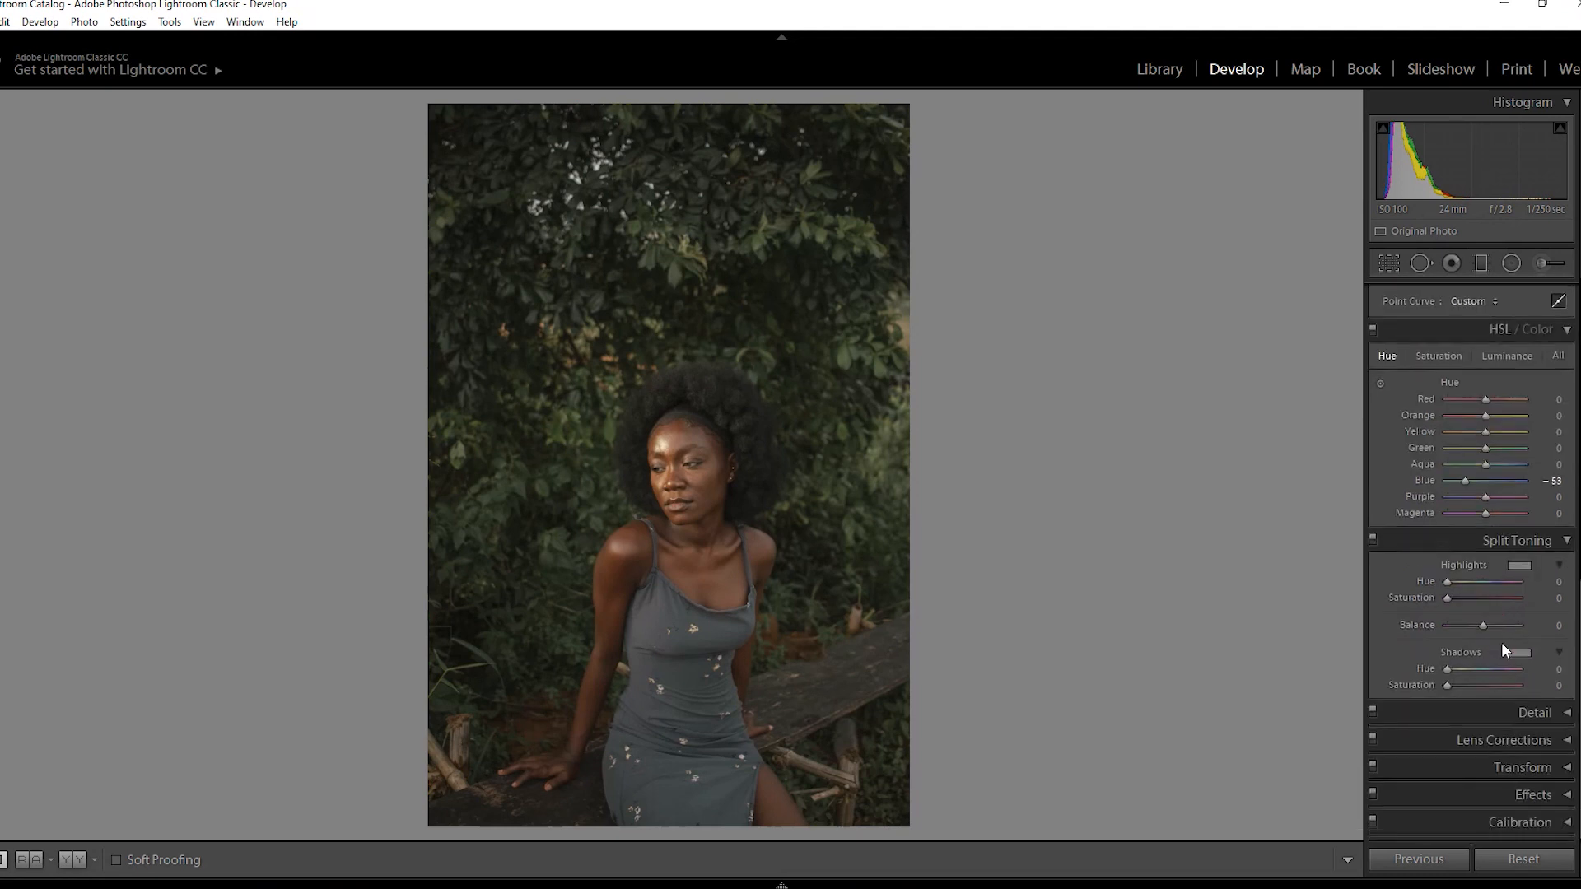
left_click(1558, 669)
type("35")
key("Return")
left_click(1559, 687)
type("4")
key("Return")
left_click(1372, 538)
left_click(1372, 537)
Try several green, teal and blue tints for the split-toning highlights and settle on hue 172 with saturation 13
left_click(1519, 565)
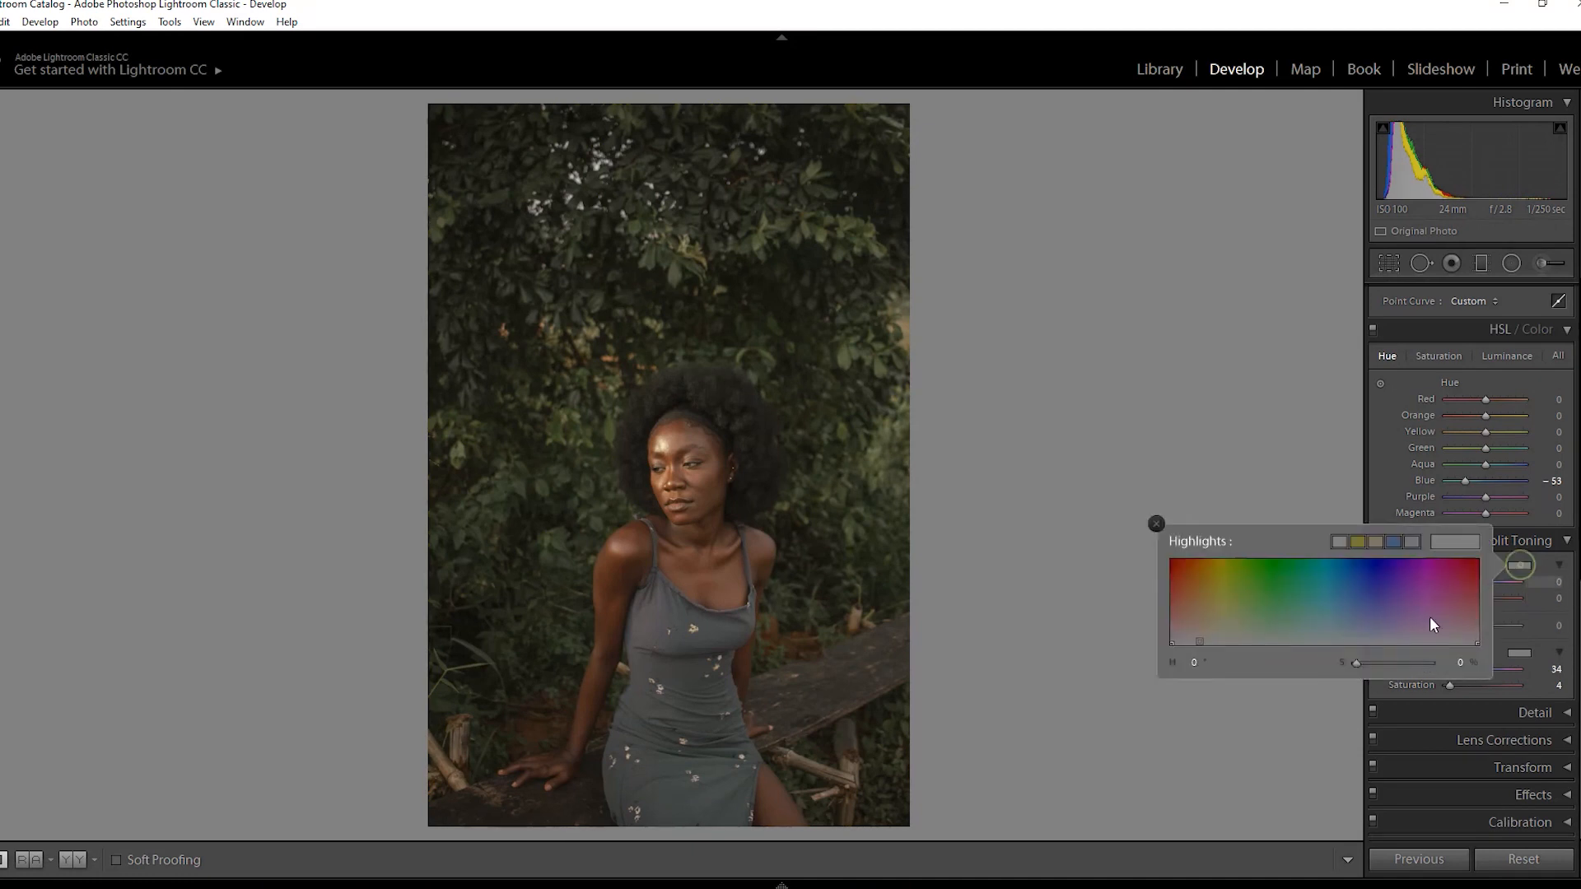
left_click(1319, 606)
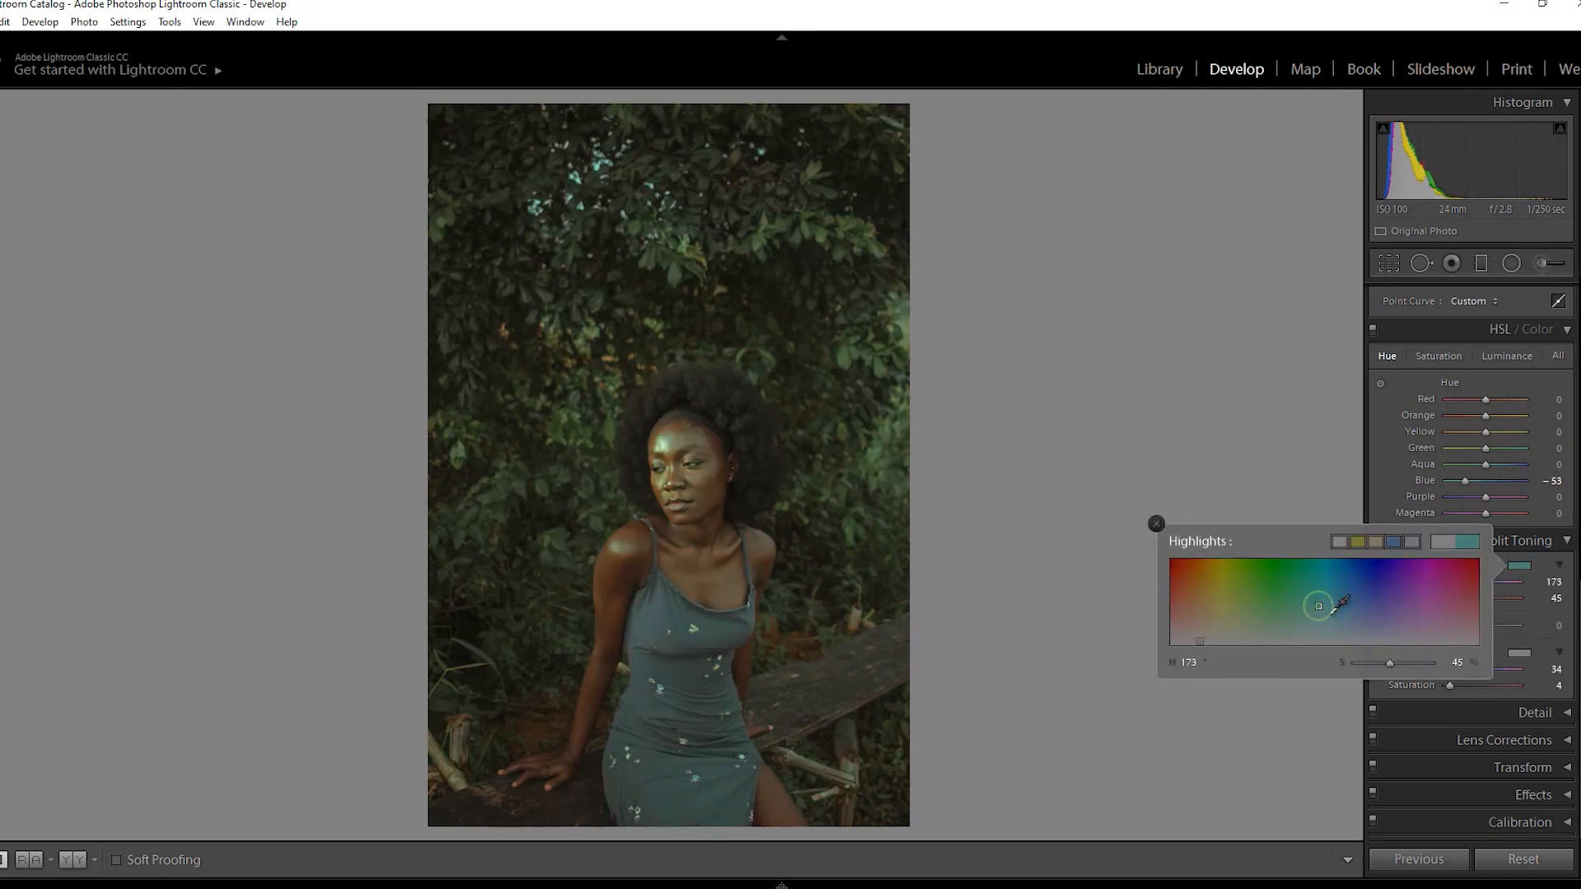
left_click(1284, 626)
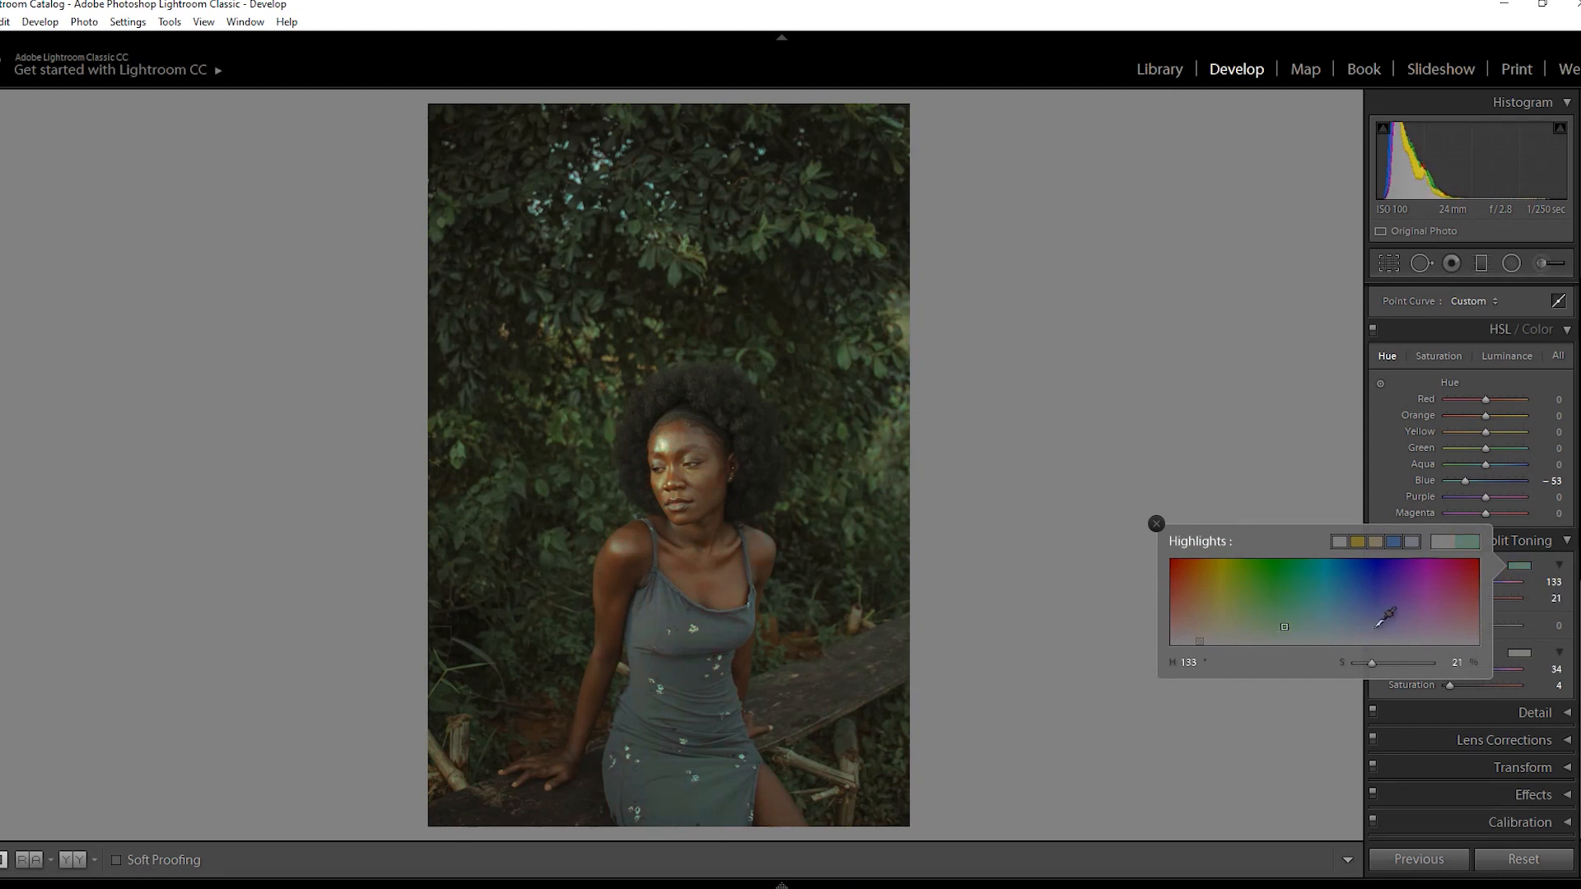
left_click(1322, 616)
left_click(1334, 601)
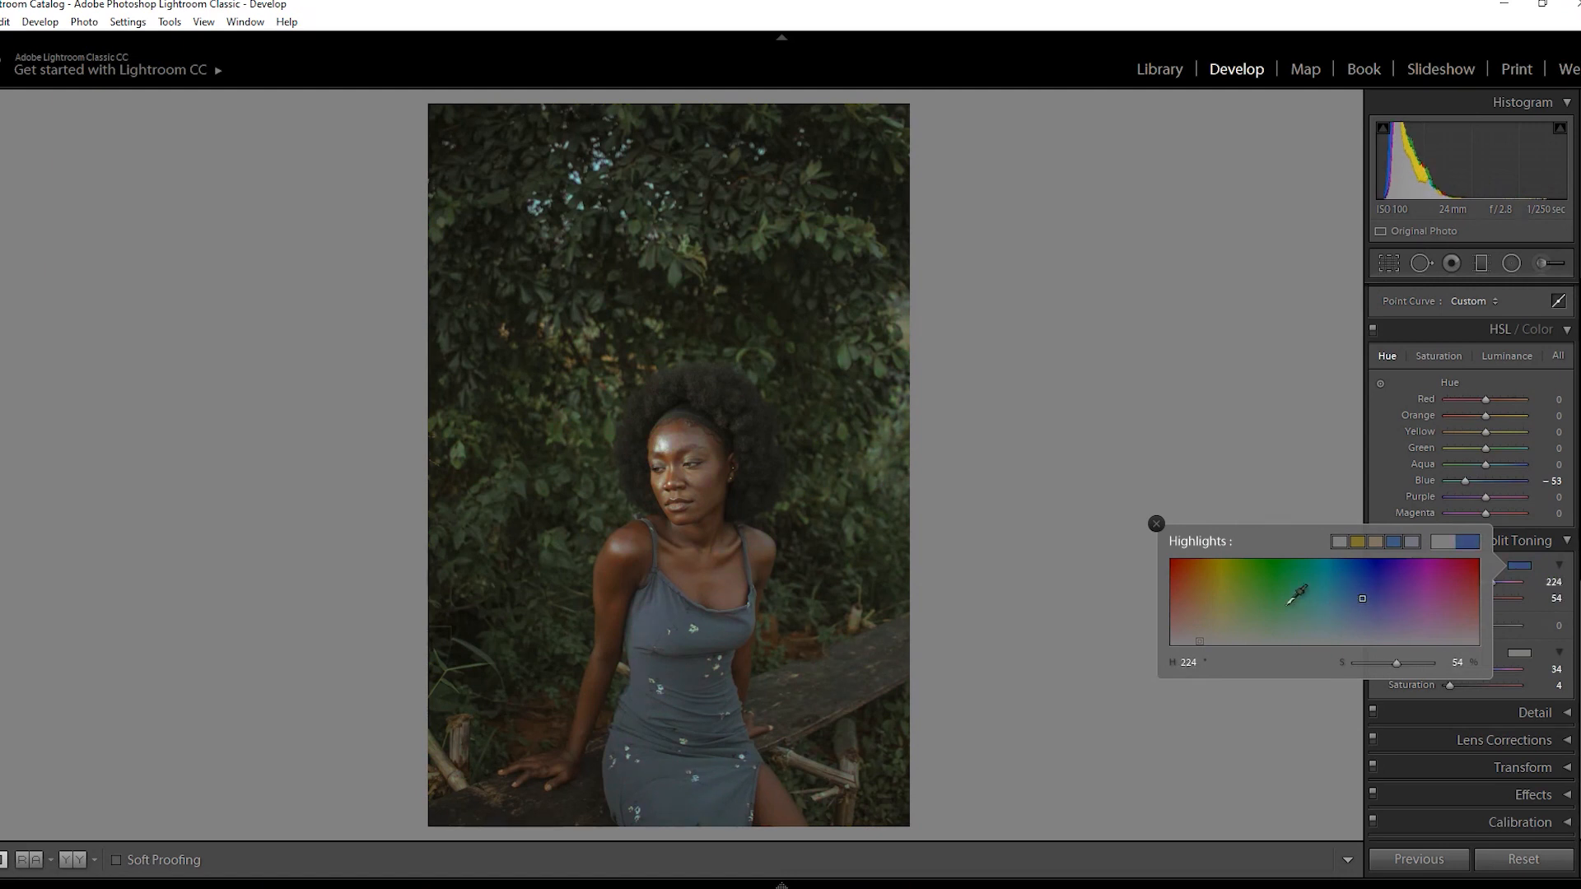
left_click(1258, 611)
left_click(1363, 600)
left_click(1387, 613)
mouse_move(1309, 613)
left_mouse_down()
mouse_move(1279, 587)
mouse_move(1306, 588)
mouse_move(1286, 594)
mouse_move(1304, 614)
left_mouse_up()
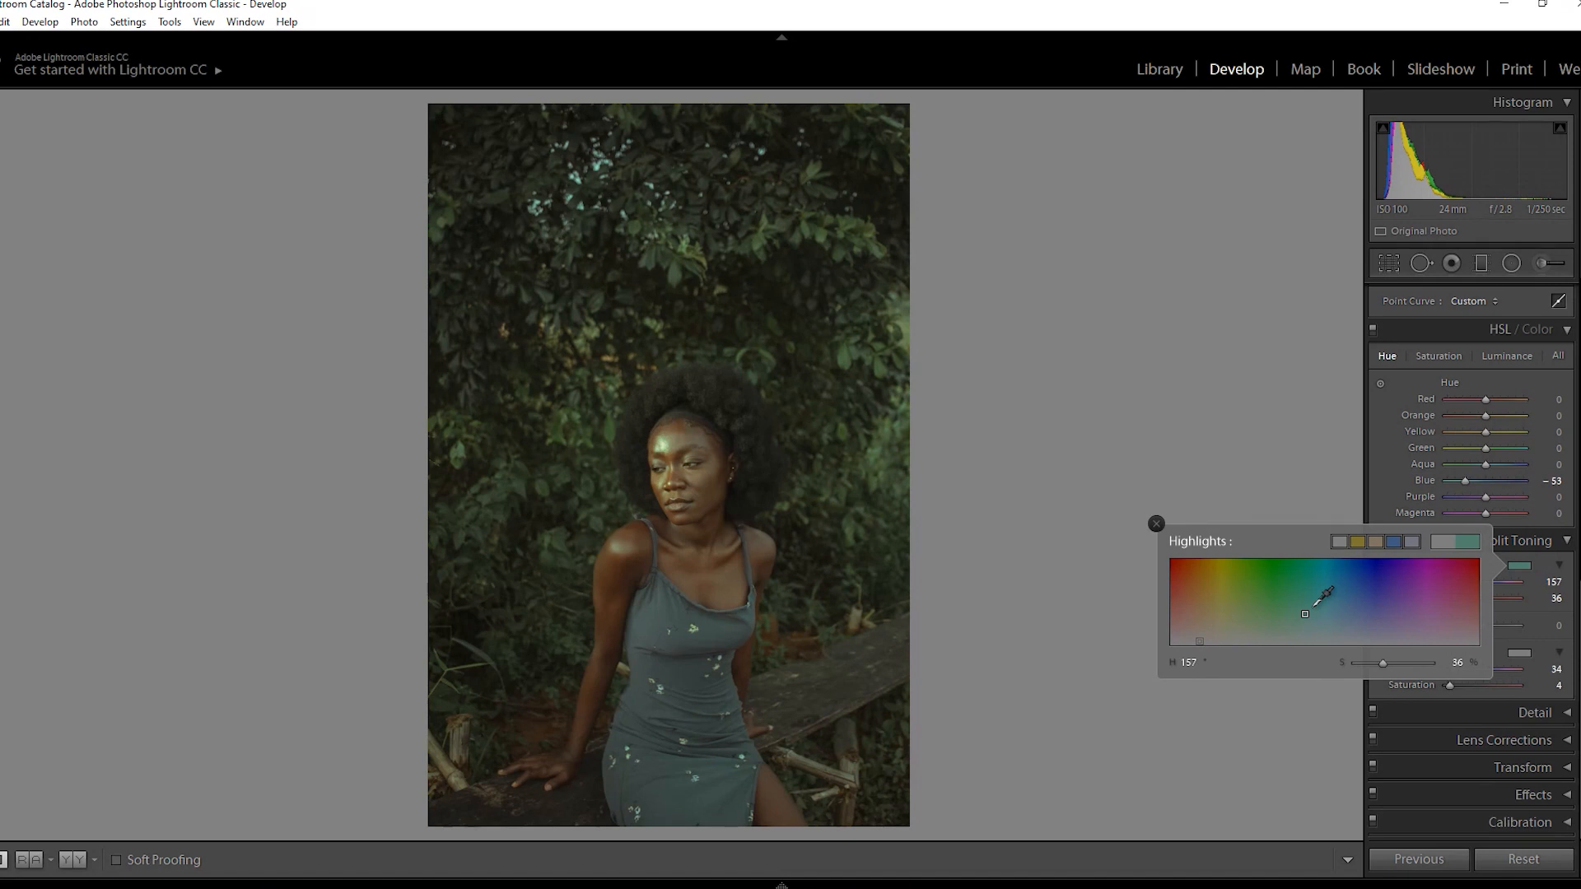
mouse_move(1297, 600)
left_mouse_down()
mouse_move(1338, 612)
mouse_move(1318, 622)
mouse_move(1359, 670)
left_mouse_up()
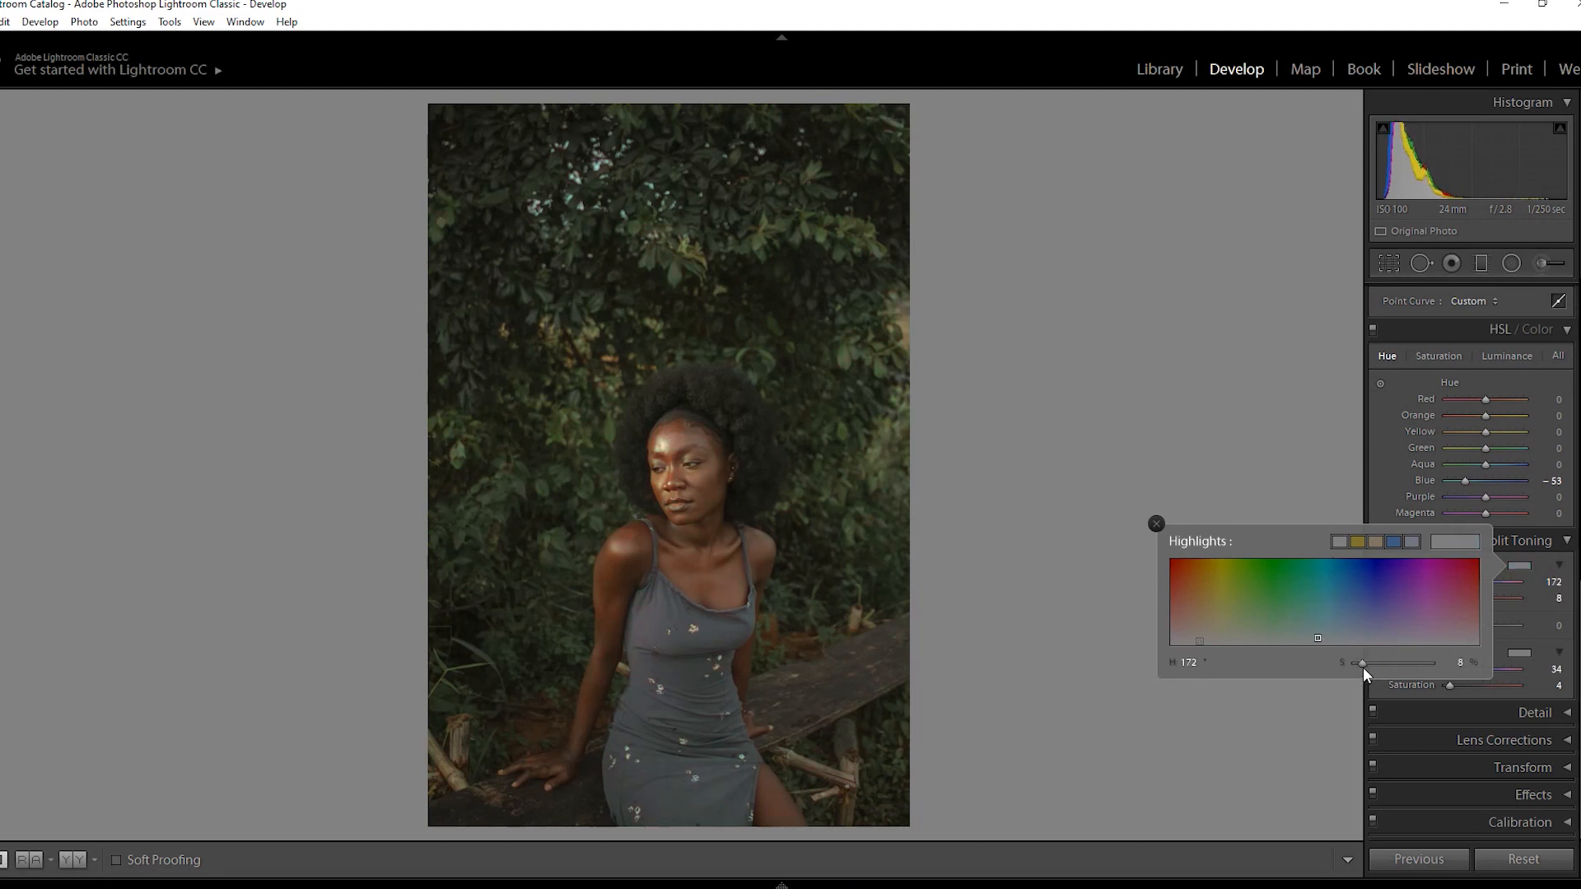
left_click(1205, 735)
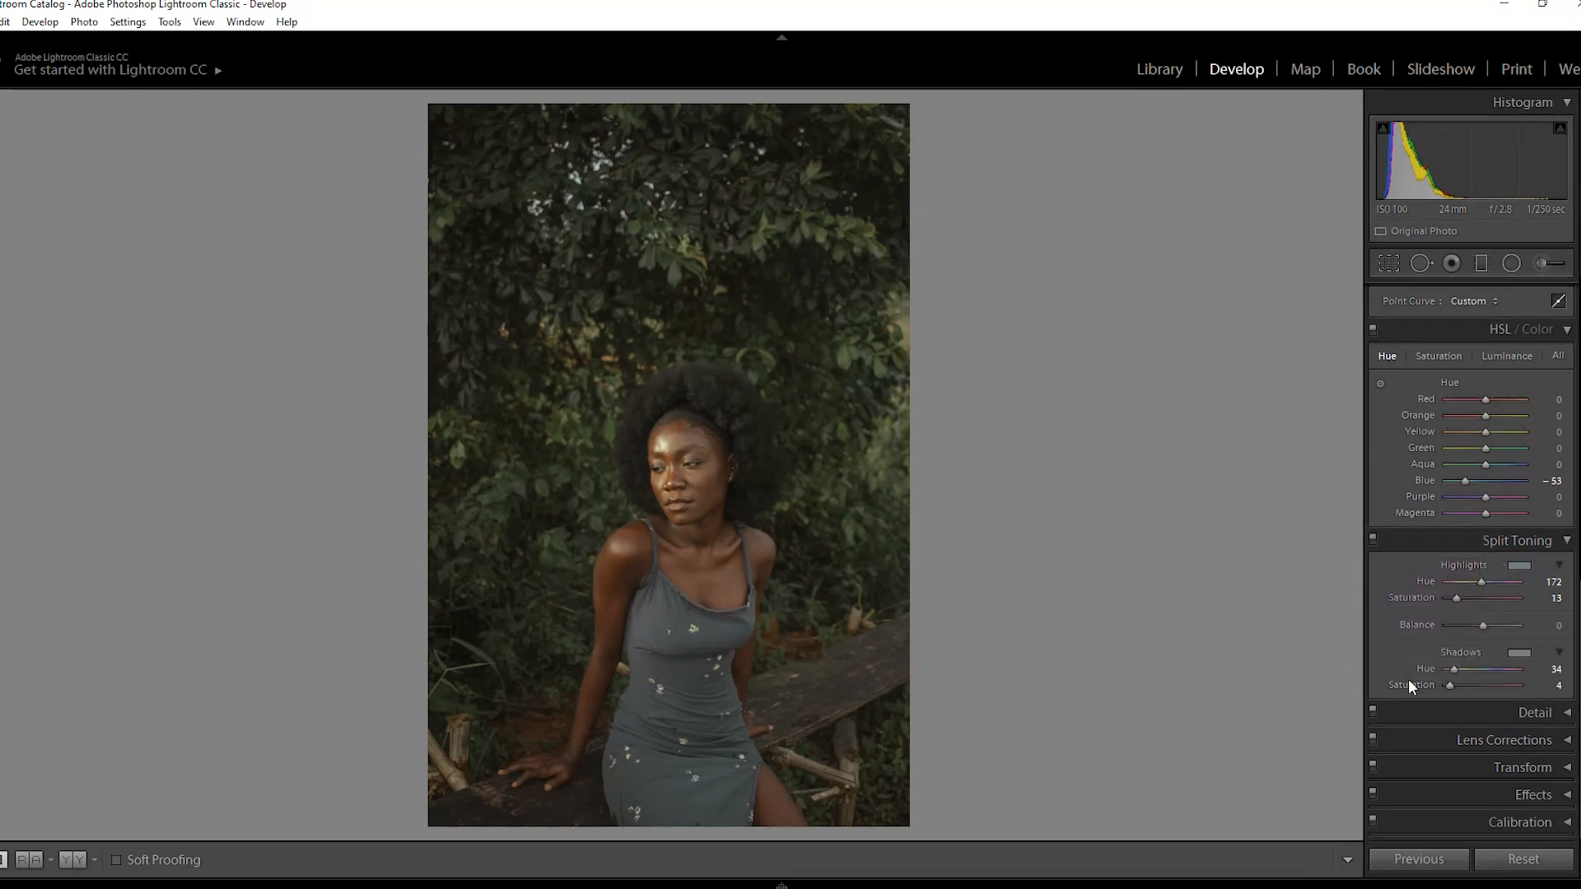
Raise the photo's sharpening amount to 71 in the detail settings
left_click(1536, 712)
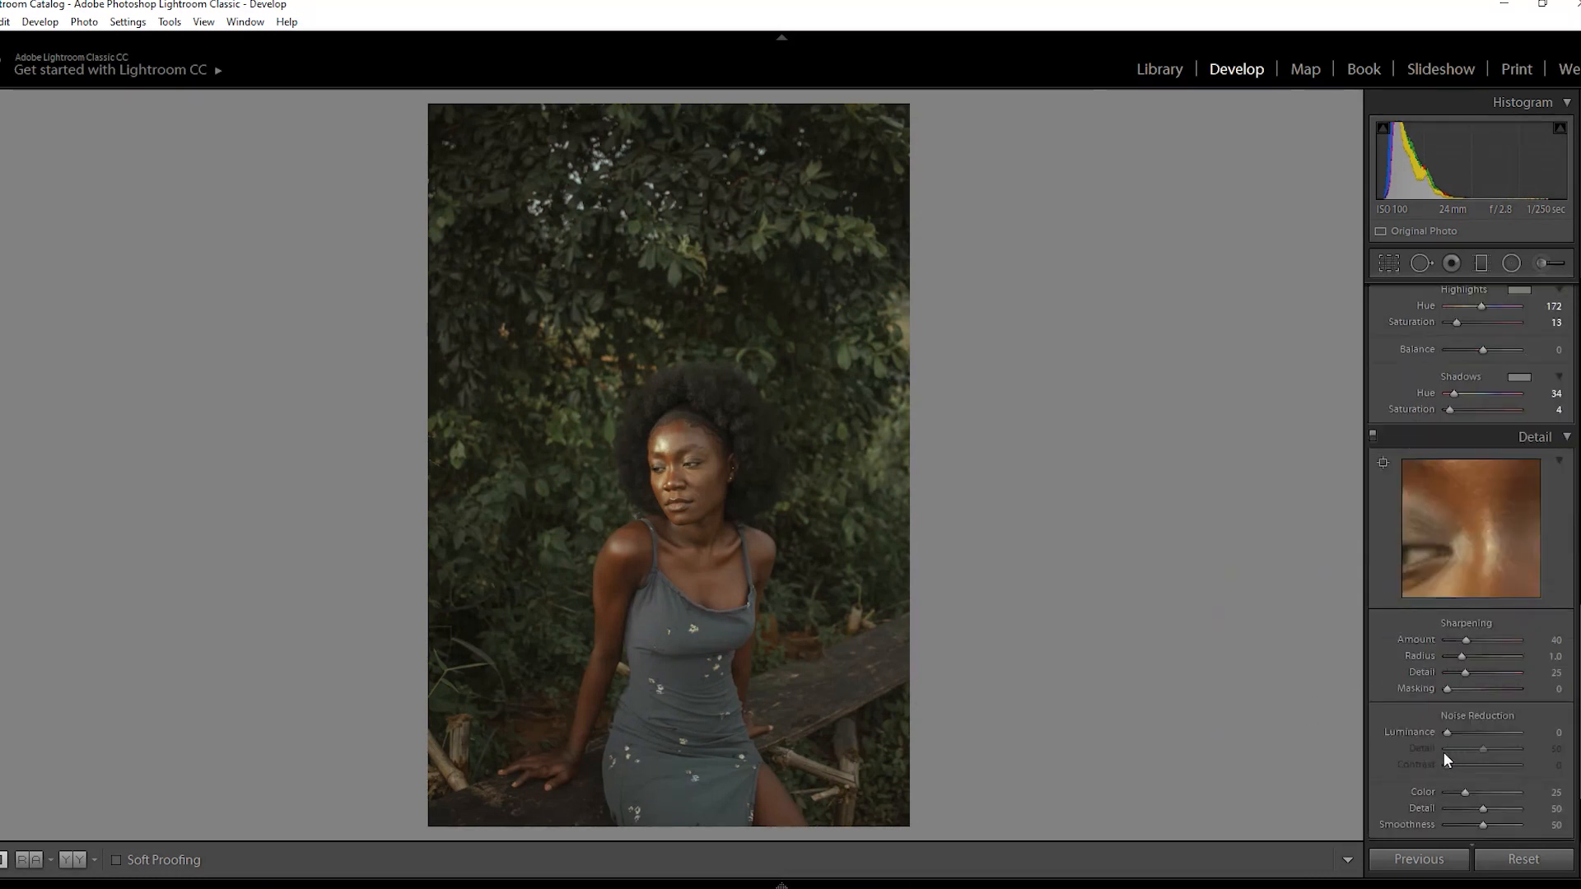
left_click_drag(1467, 641, 1481, 640)
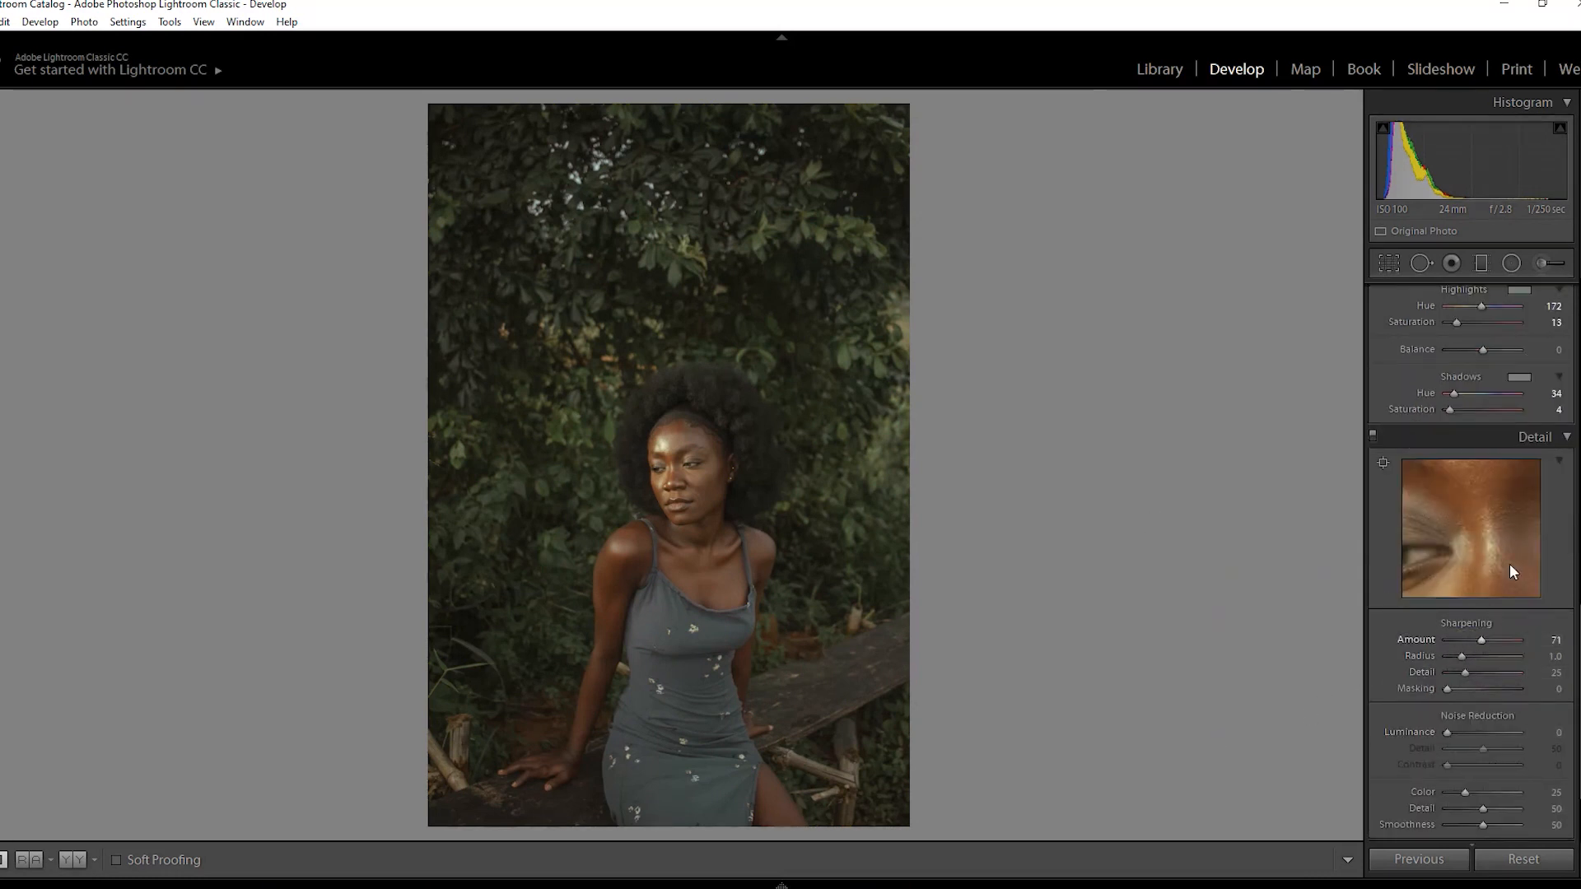
left_click(1565, 438)
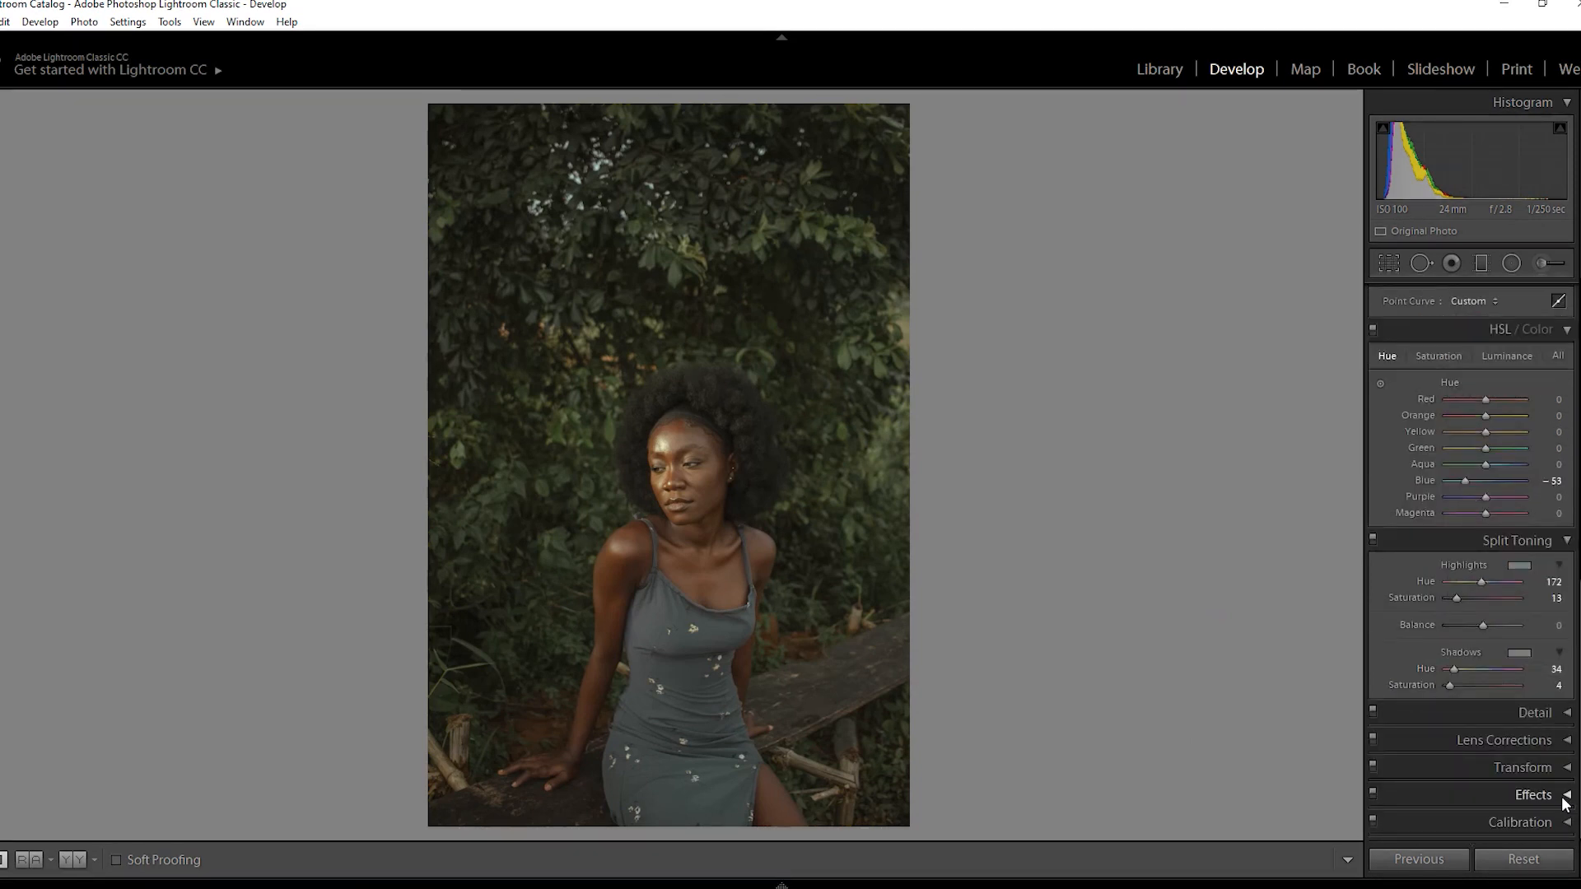
Add a post-crop vignette with amount -33 and compare the photo before and after side by side
left_click(1562, 792)
left_click_drag(1486, 679, 1474, 679)
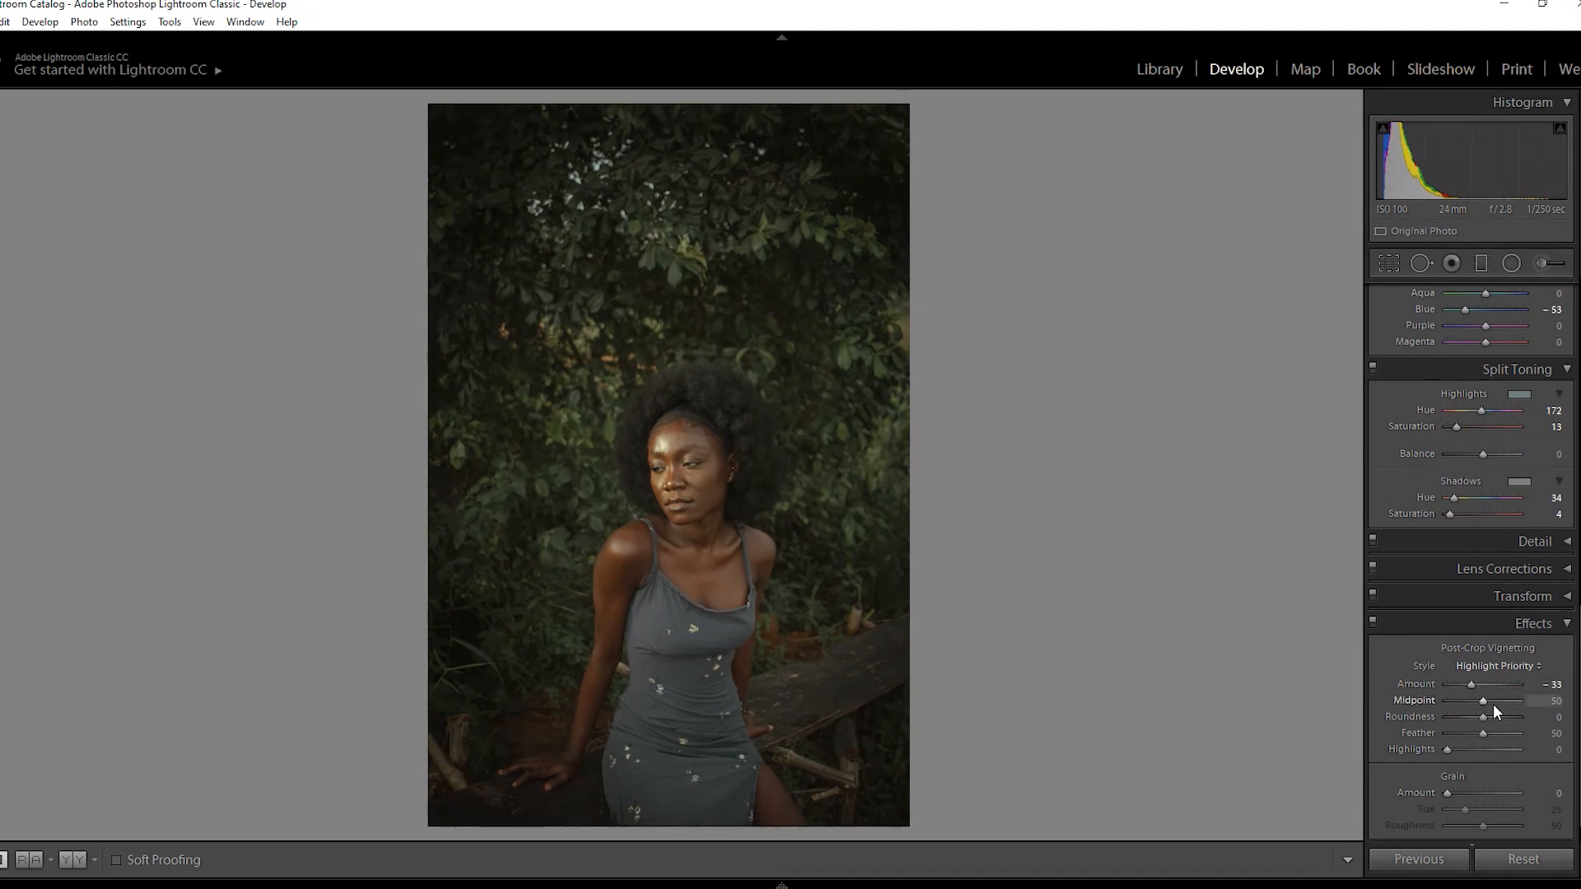
left_click(76, 860)
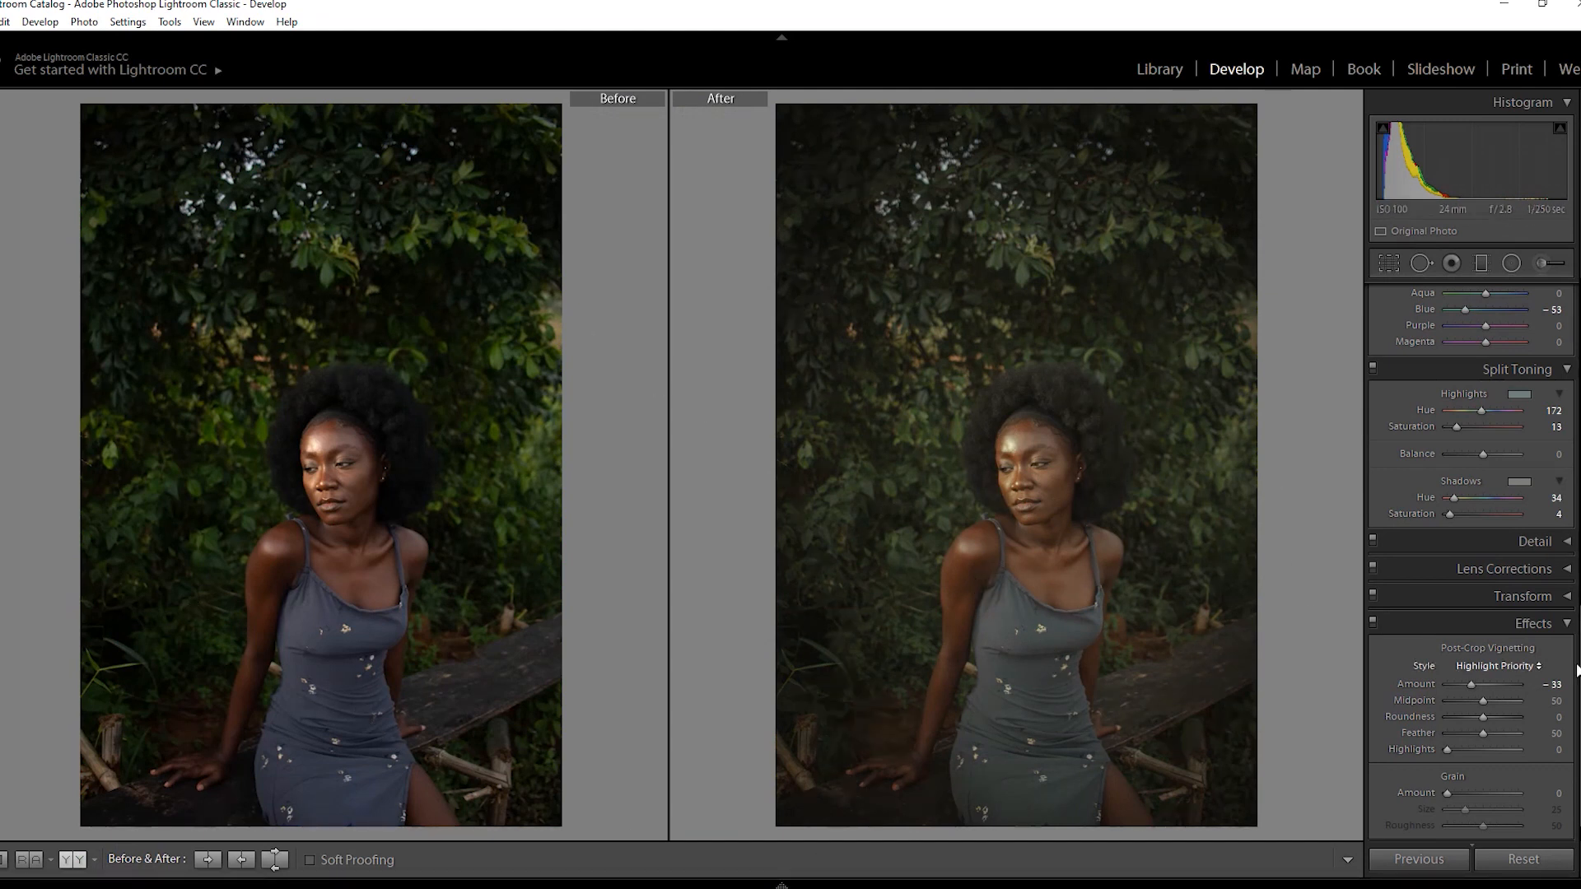
left_click(4, 860)
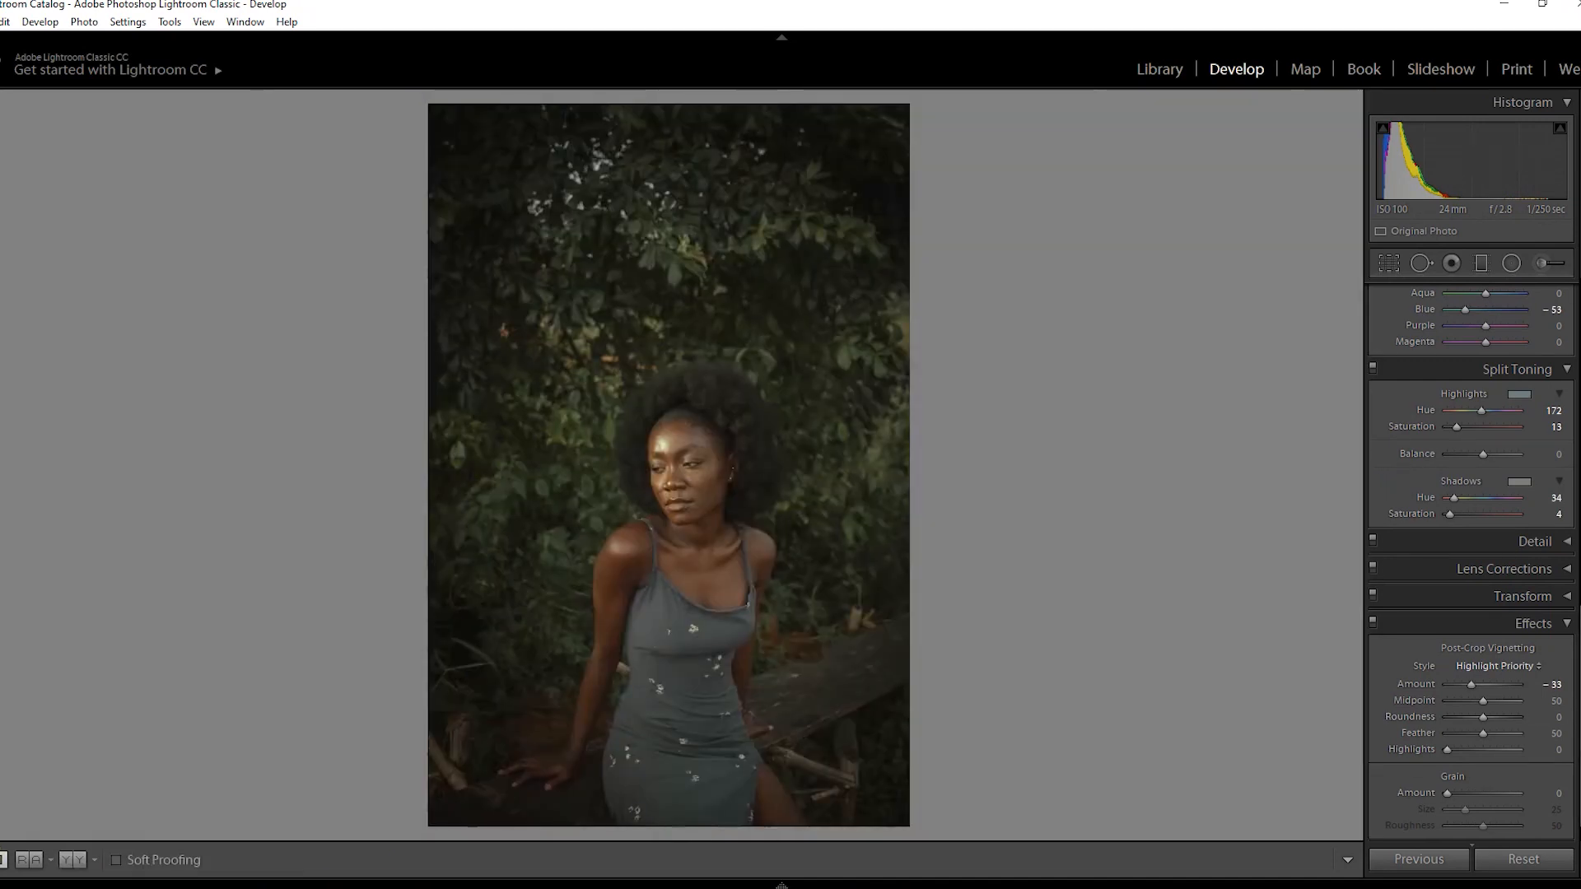
In the camera calibration, set the hue to -5 for red primary, +10 for green primary and -5 for blue primary
scroll(1576, 731, "down", 1)
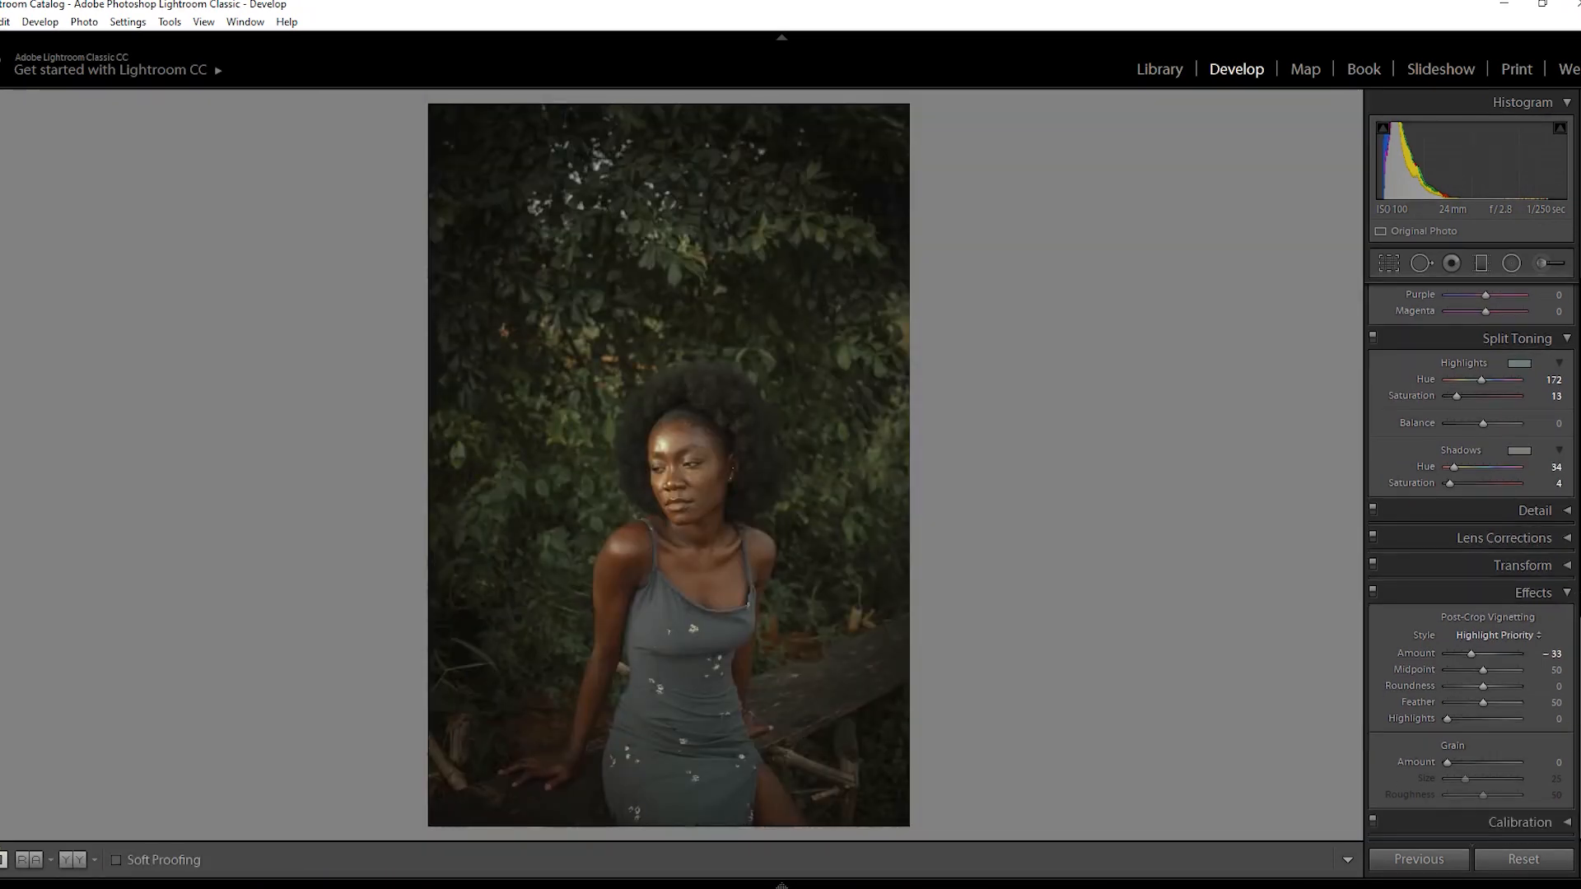
left_click(1568, 822)
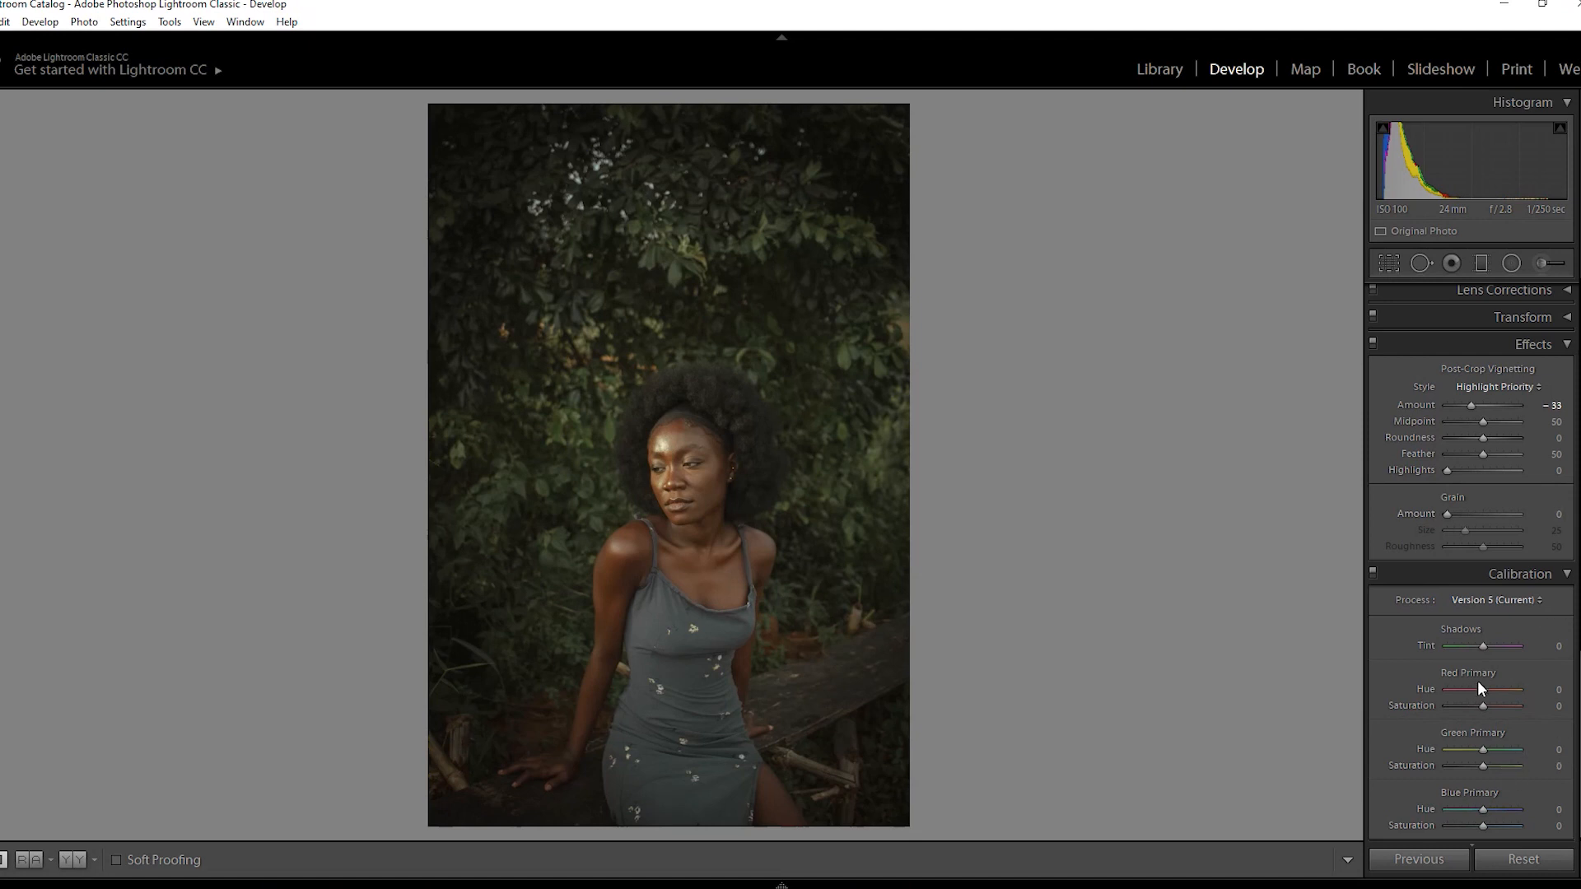
mouse_move(1488, 690)
left_mouse_down()
mouse_move(1509, 690)
mouse_move(1484, 699)
left_mouse_up()
left_click_drag(1484, 694, 1498, 743)
mouse_move(1480, 808)
left_mouse_down()
mouse_move(1465, 812)
mouse_move(1495, 811)
mouse_move(1479, 816)
left_mouse_up()
Show the original and graded photo side by side, keeping the presets and history area hidden
left_click(80, 867)
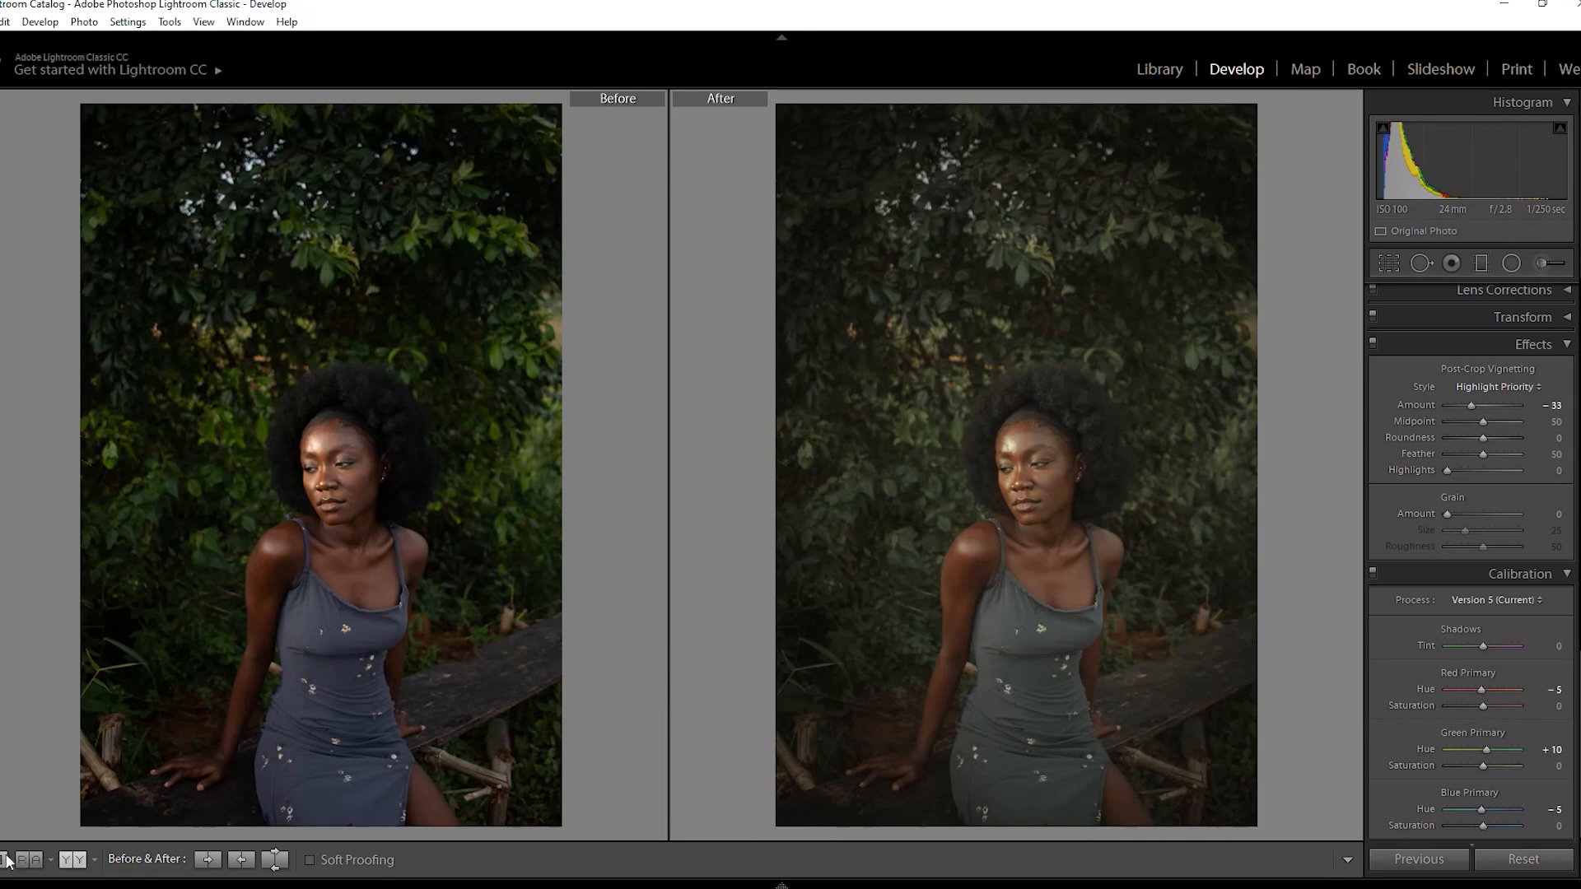
mouse_move(1, 860)
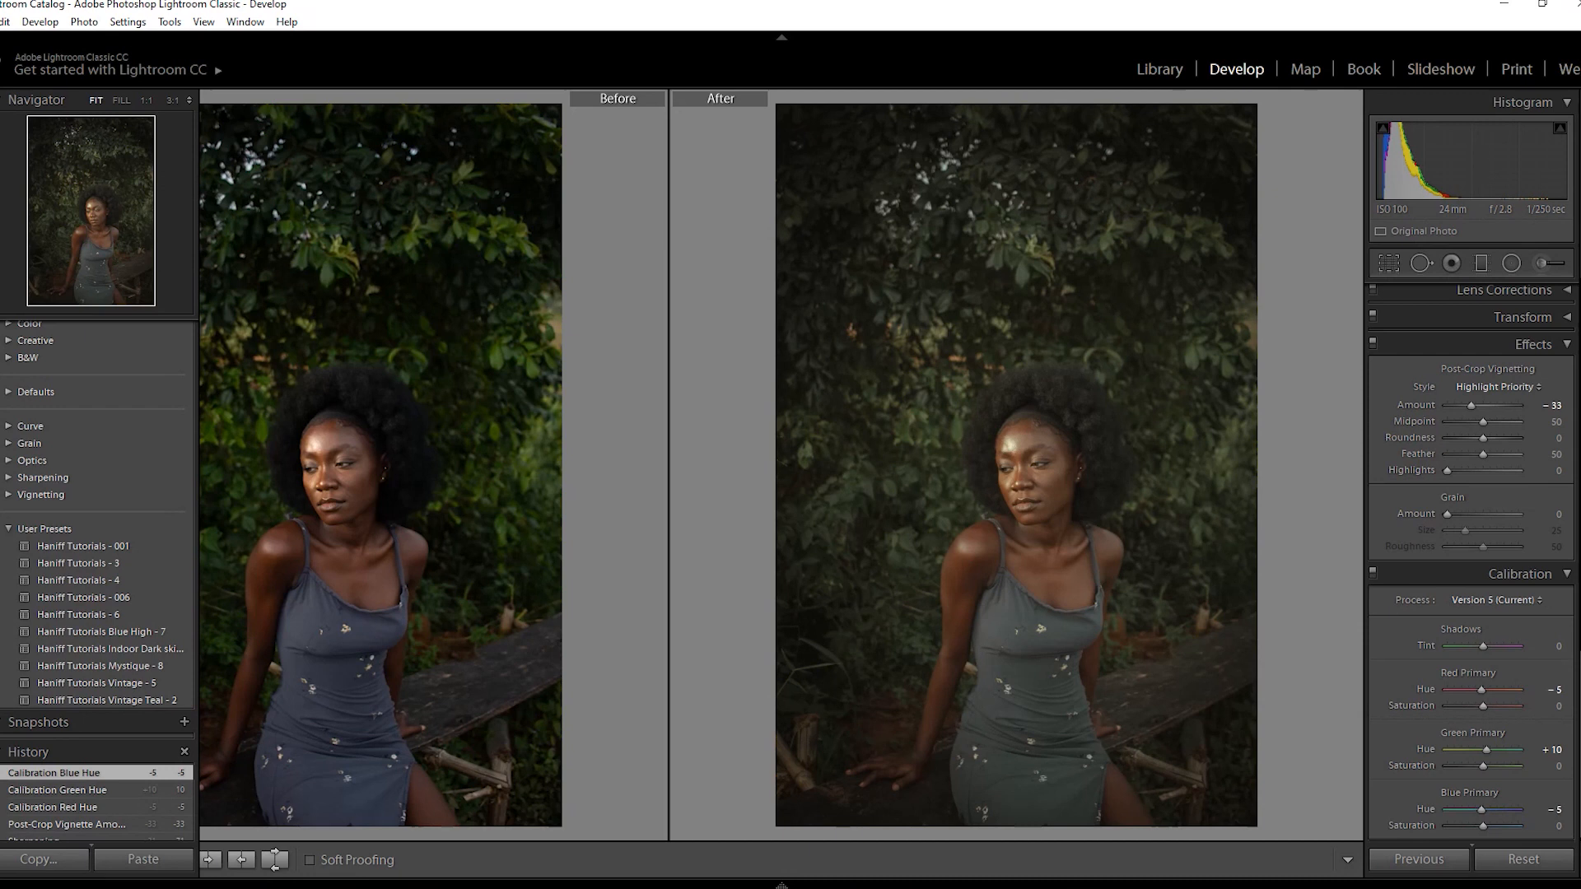
key("F7")
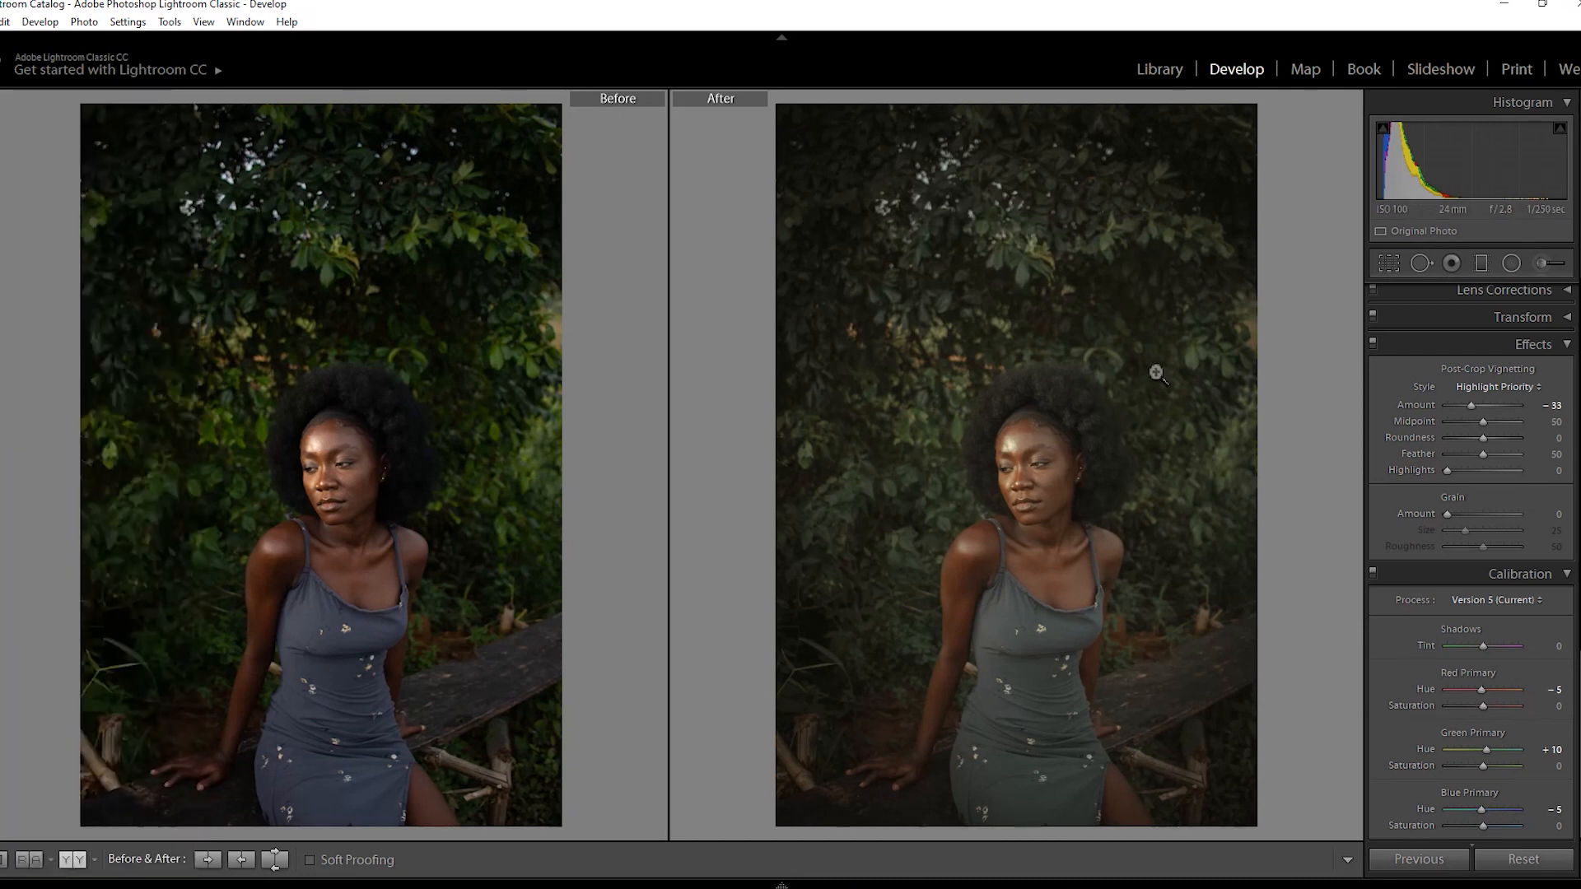